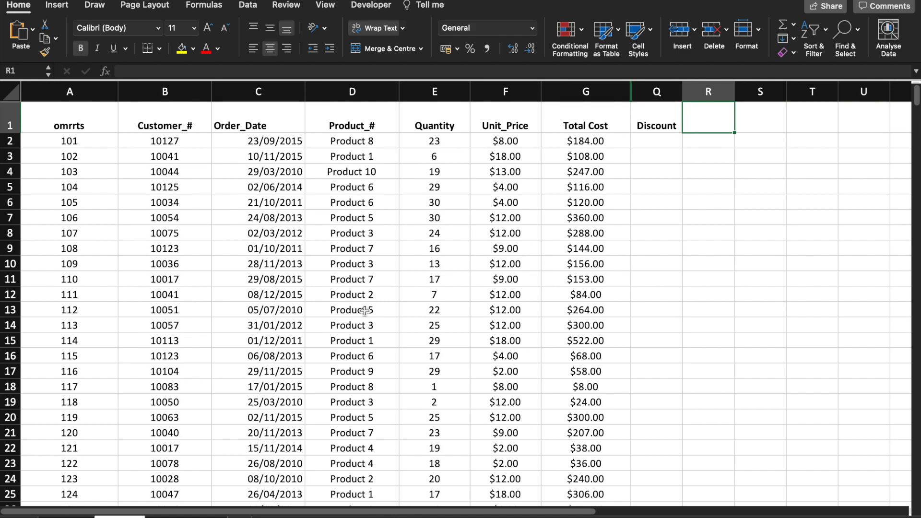
Enter the label "Product 1" in cell S7, in the empty area beside the order data.
scroll(360, 298, "down", 5)
scroll(552, 301, "up", 5)
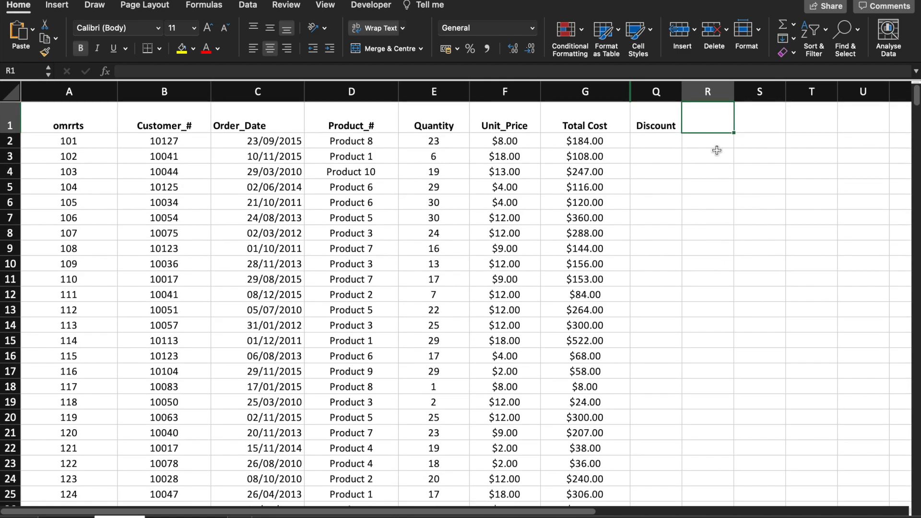
scroll(750, 189, "right", 2)
left_click(574, 130)
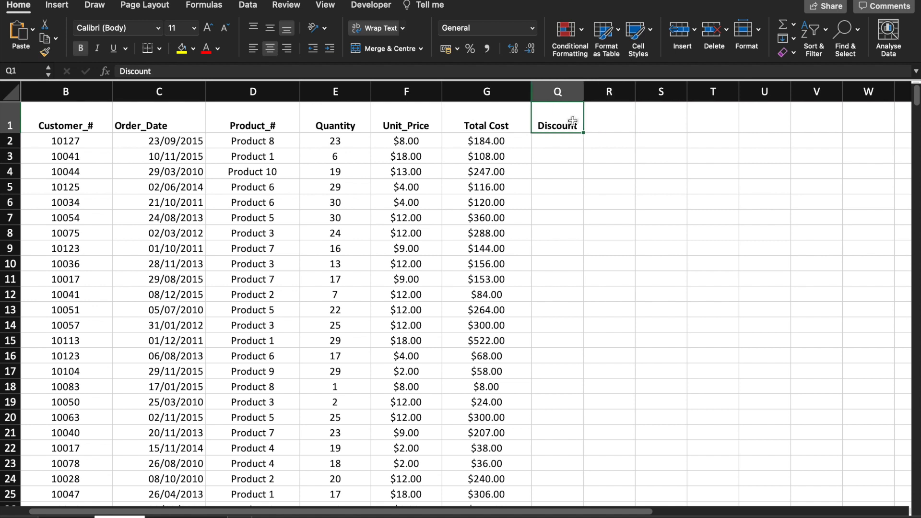
left_click(682, 214)
type("Product 1")
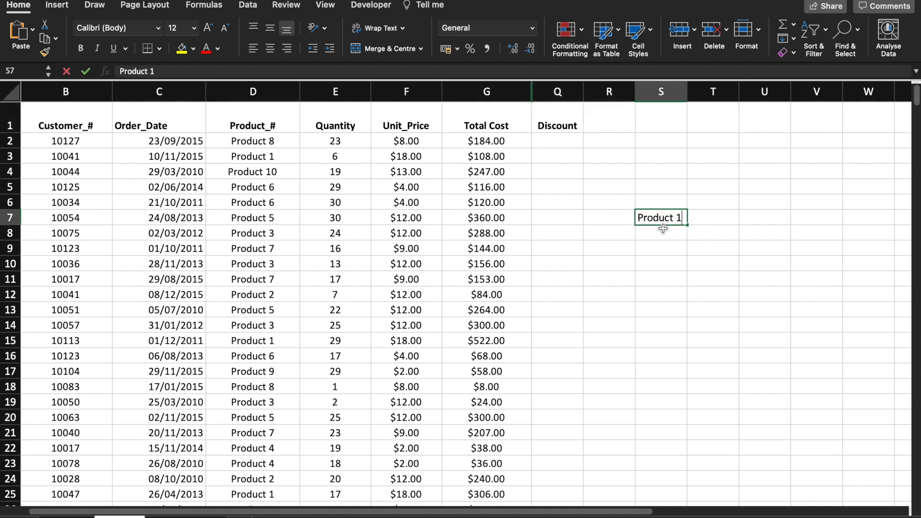
key("Return")
Enter the label "Product 2" in cell S8, directly below Product 1.
type("Prid")
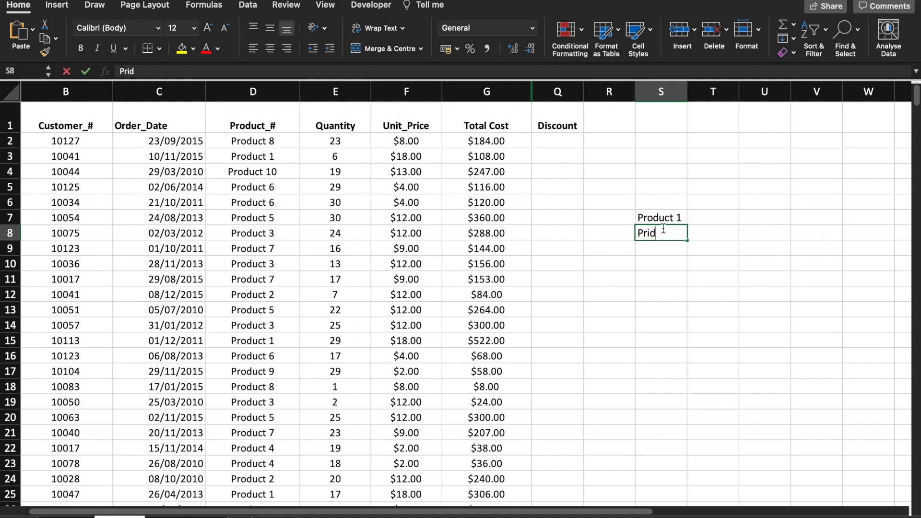
key("BackSpace")
key("BackSpace")
type("p")
key("BackSpace")
type("oduct 1")
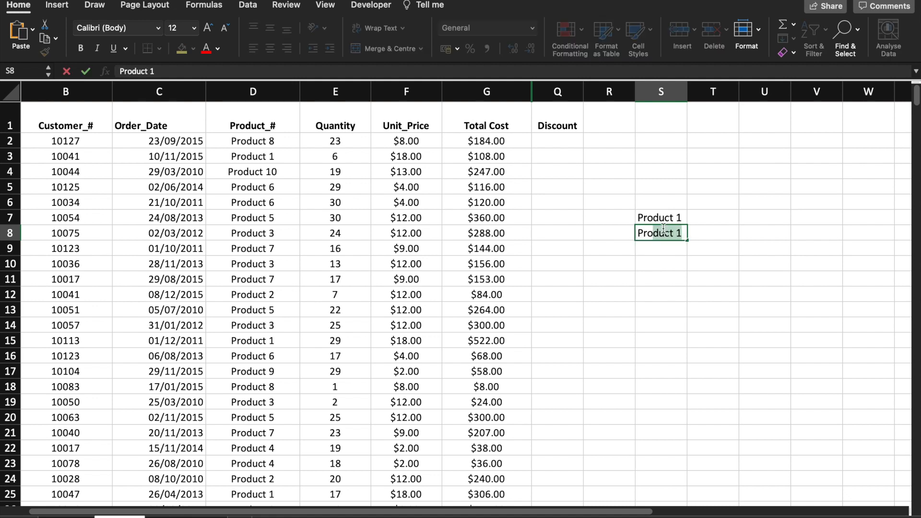
key("Tab")
left_click(663, 228)
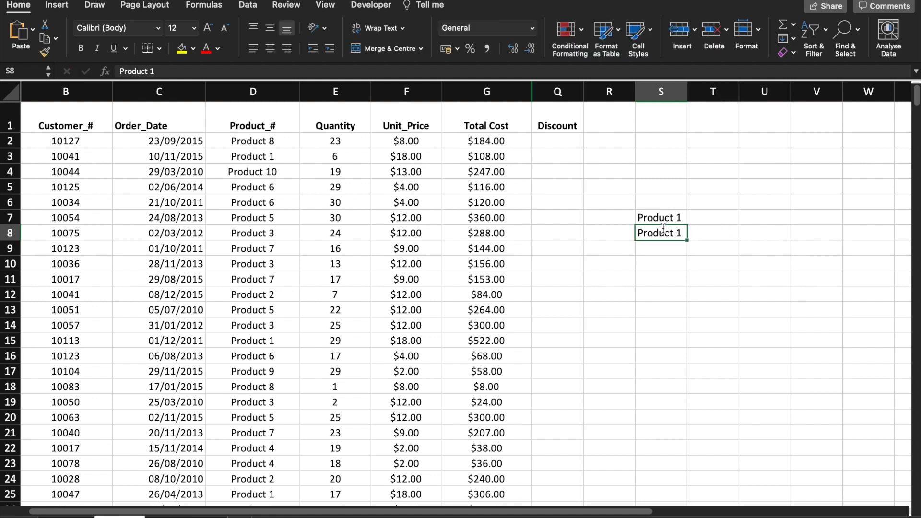
left_click(279, 72)
key("BackSpace")
type("2")
key("Return")
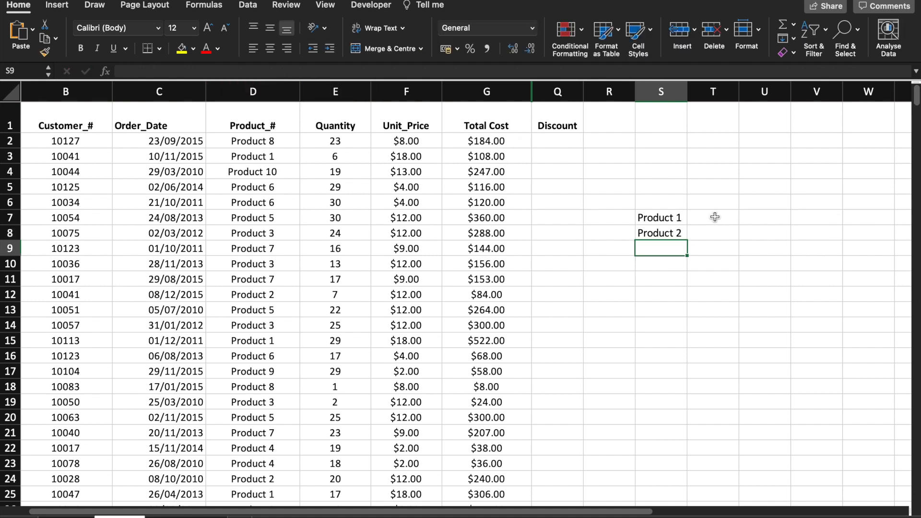
Extend the product label series down to Product 10 in S16 and widen column S to fit the labels.
left_click_drag(674, 218, 689, 370)
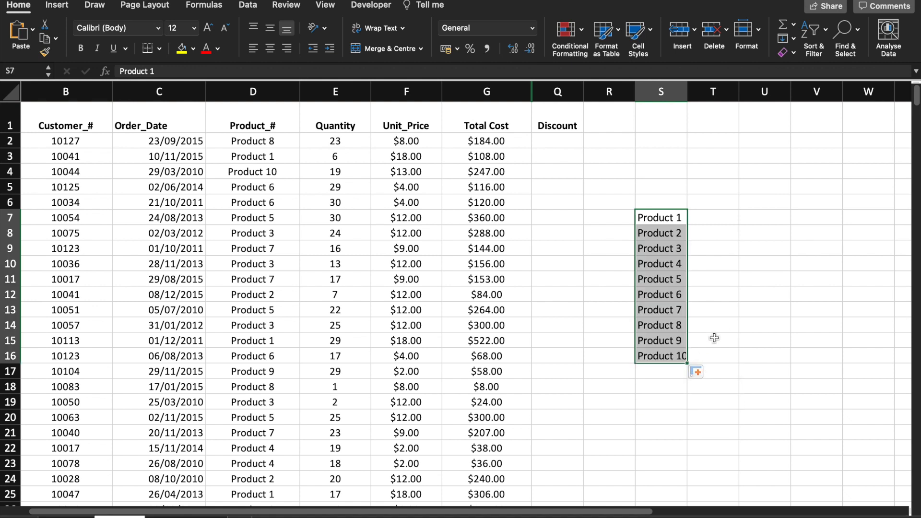
left_click(717, 330)
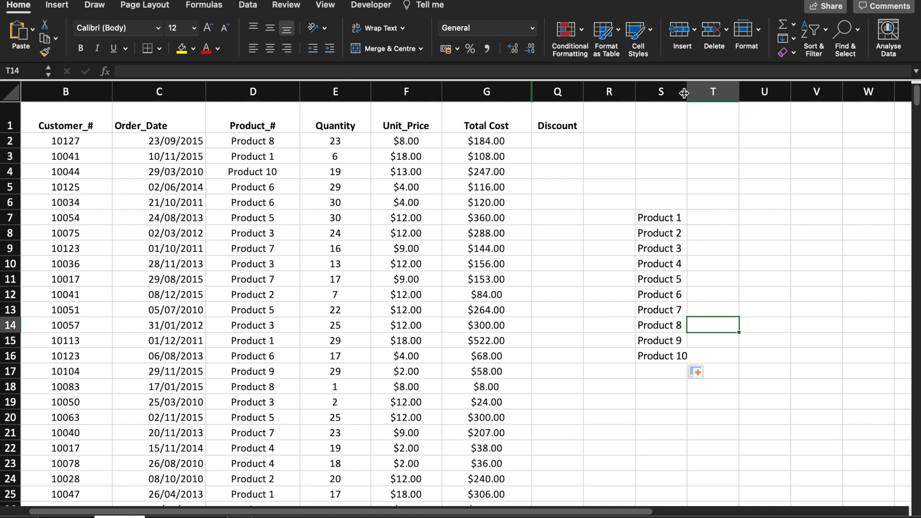
left_click_drag(687, 91, 701, 91)
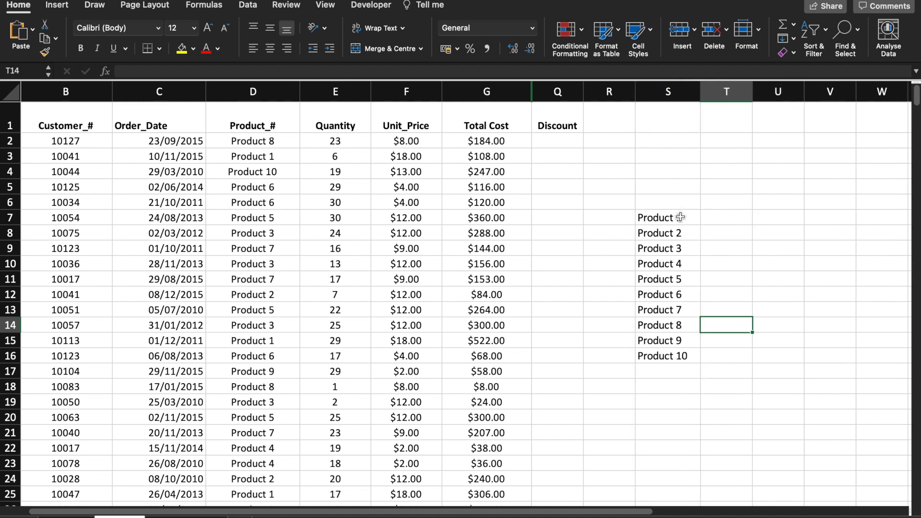
left_click_drag(681, 216, 679, 238)
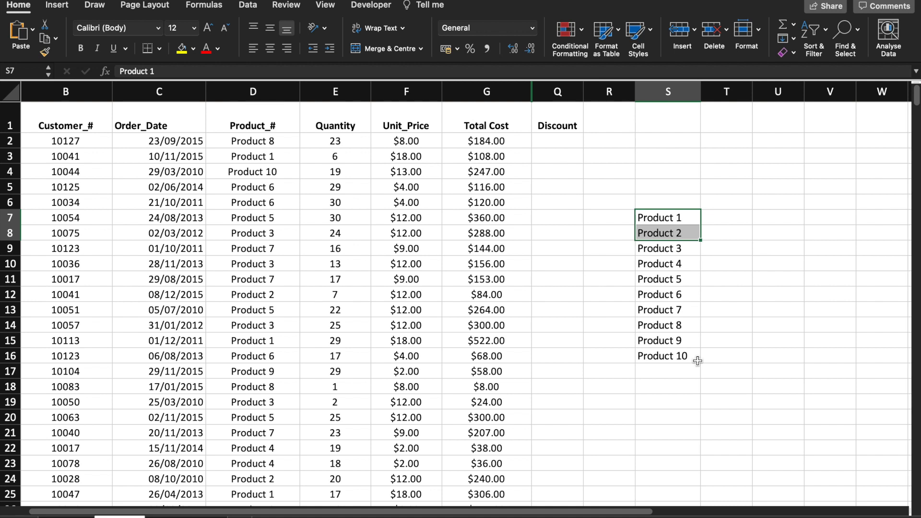
left_click(688, 261)
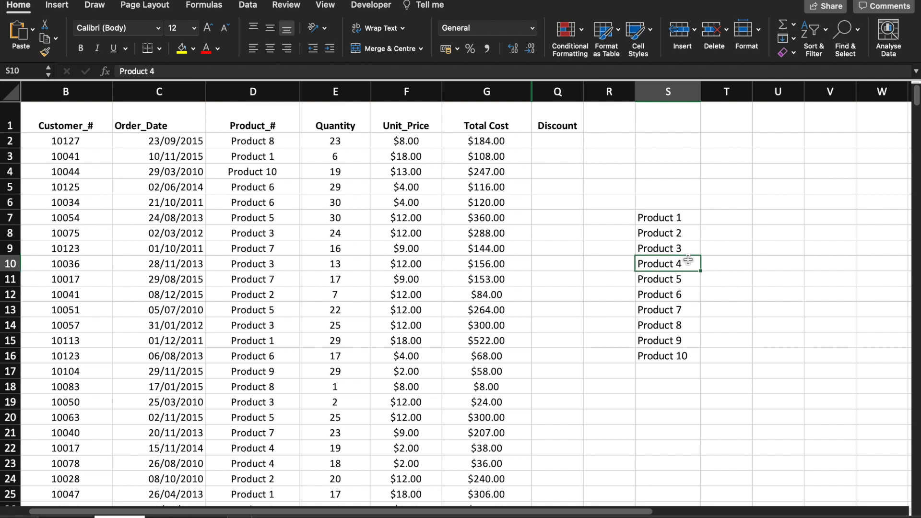
Count the orders for Product 1 in T7 with the formula =COUNTIF(D:D,S7).
left_click(723, 223)
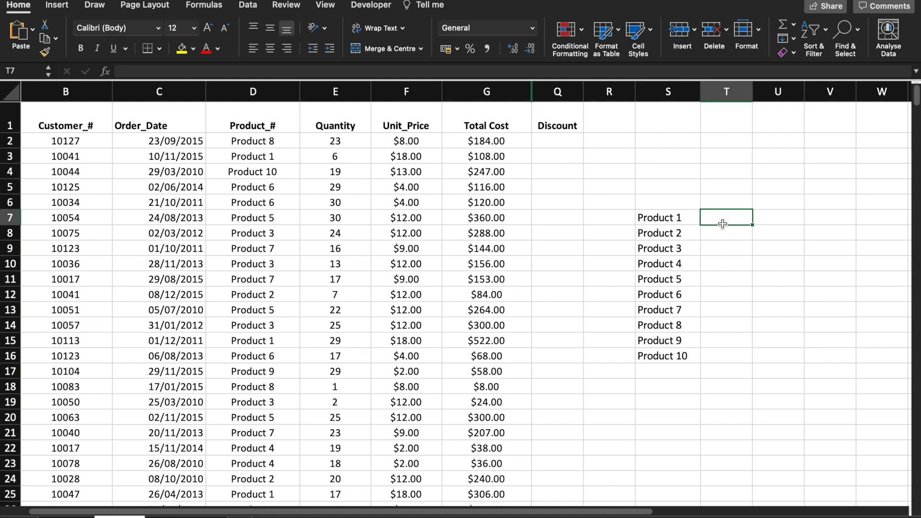
type("=count")
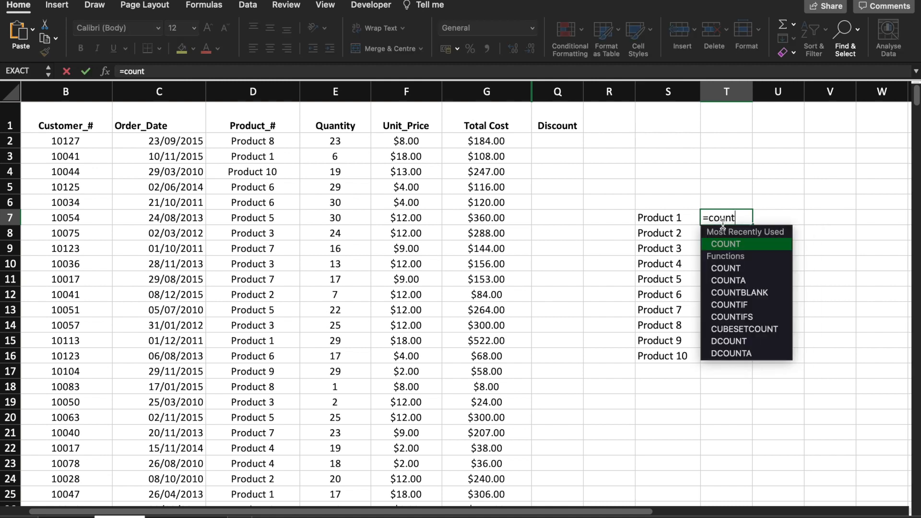
type("if(")
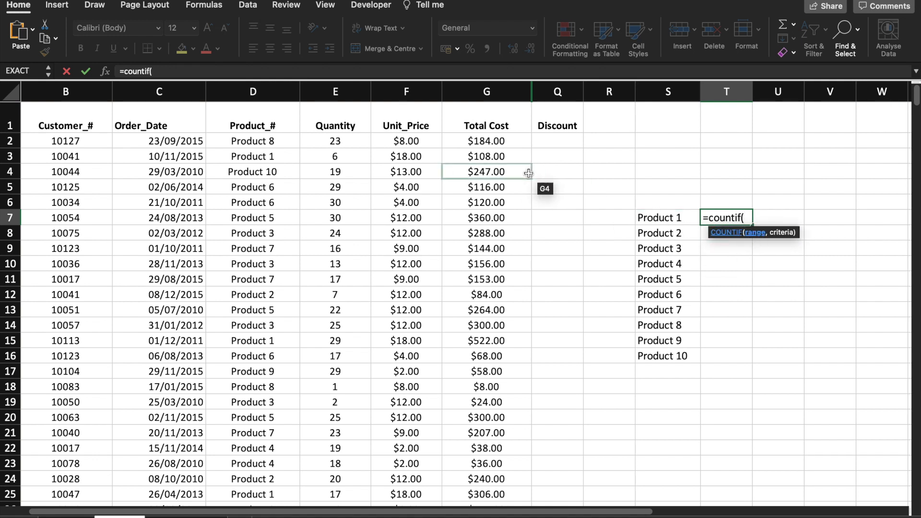
left_click(276, 91)
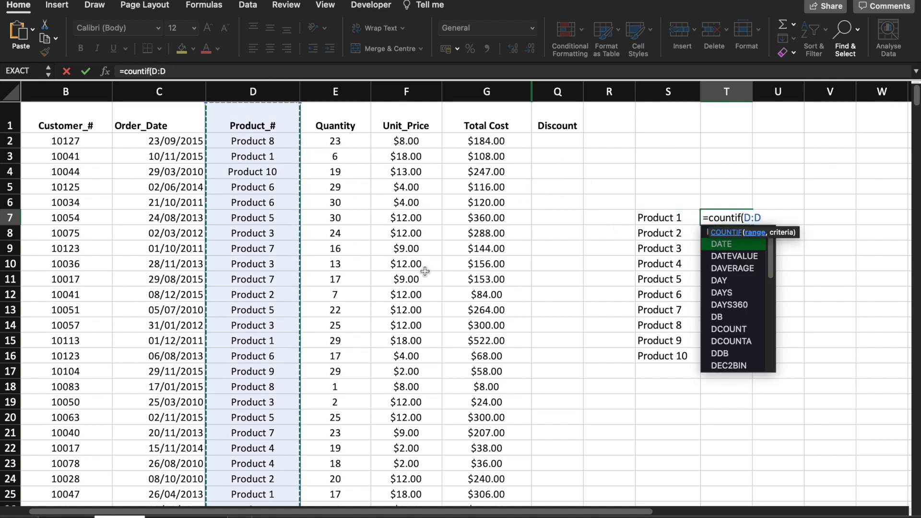
type(",")
left_click(672, 220)
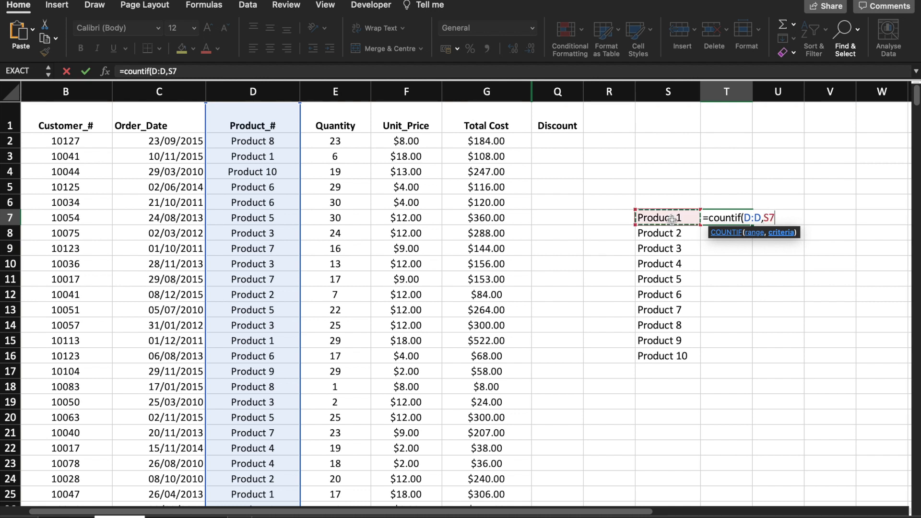
type(")")
key("Return")
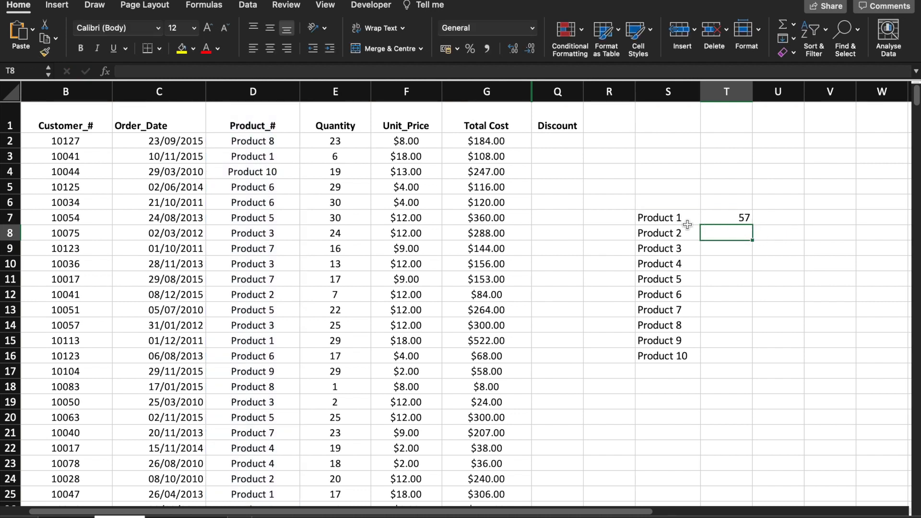
Fill the COUNTIF formula from T7 down to T16 for all ten products.
left_click(725, 214)
left_click_drag(752, 225, 756, 369)
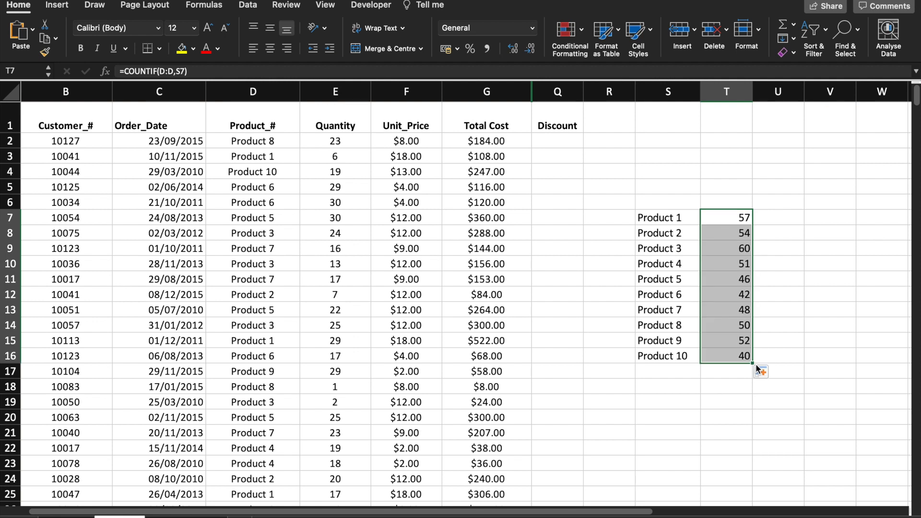
left_click(732, 375)
Label cell S18 below the product list as "Total".
left_click(669, 400)
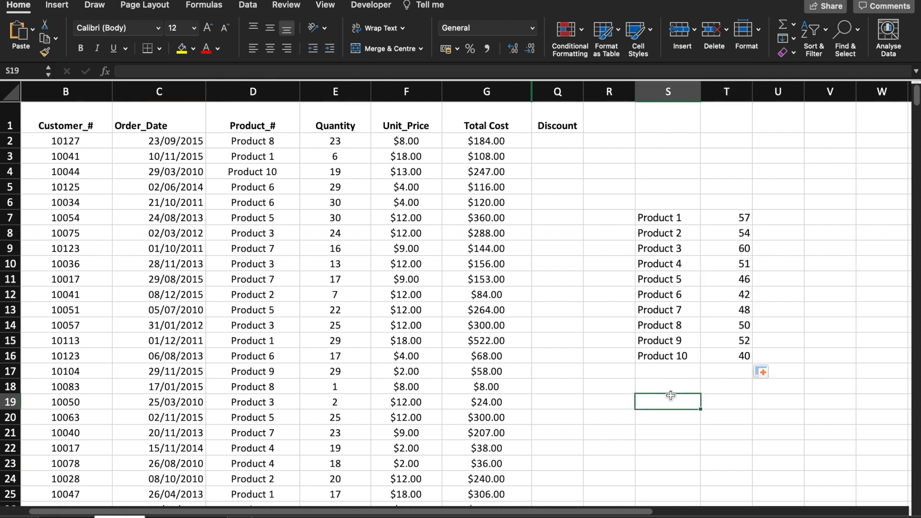
left_click(670, 385)
type("T")
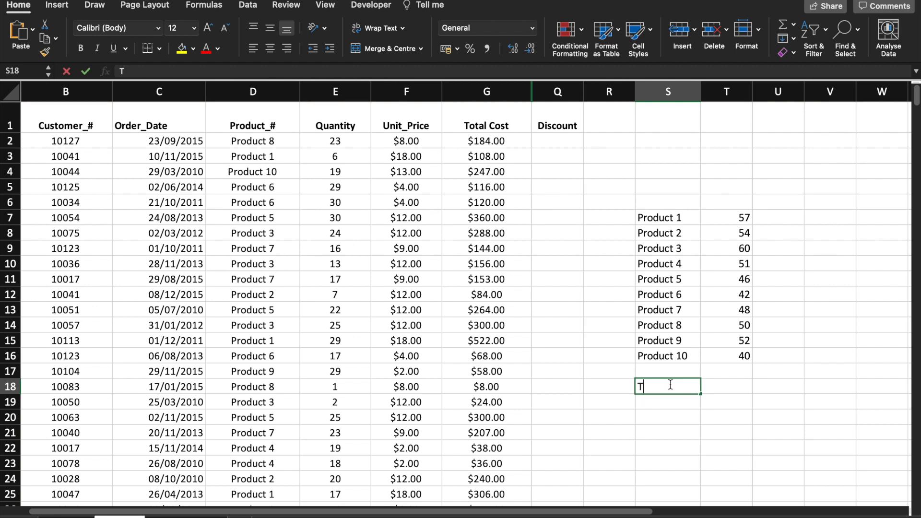
type("otal")
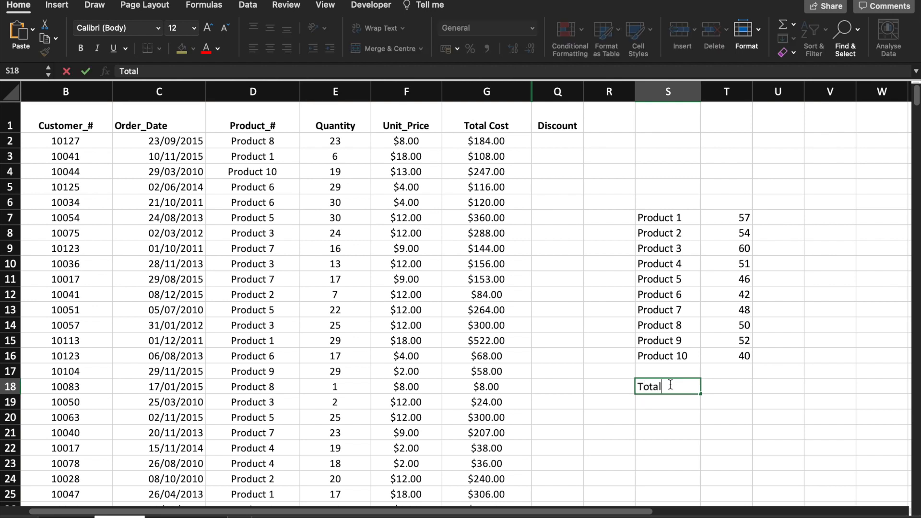
Add up the product counts in T18 with the formula =SUM(T7:T16).
left_click(714, 389)
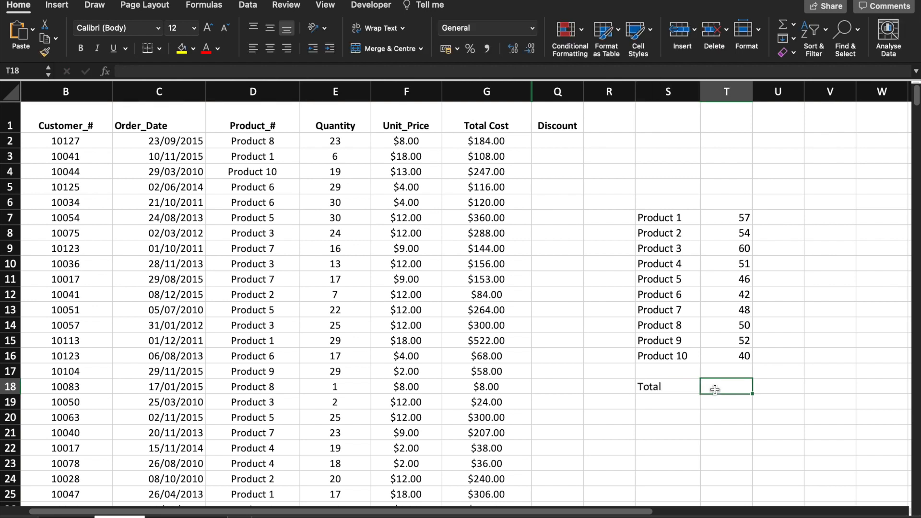
type("=")
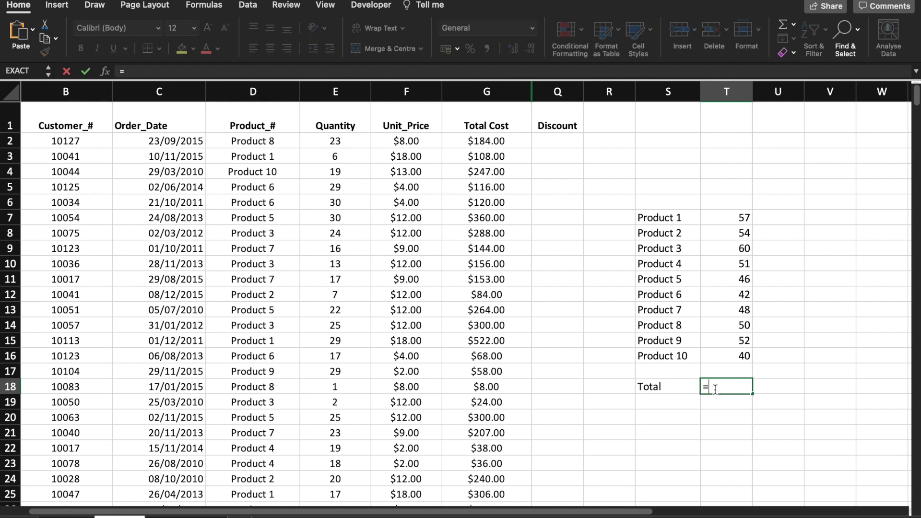
type("sum")
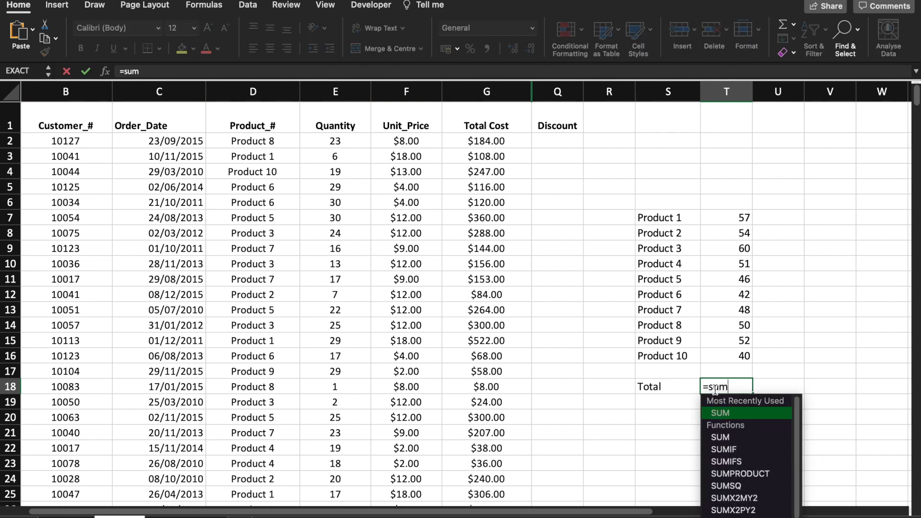
type("(")
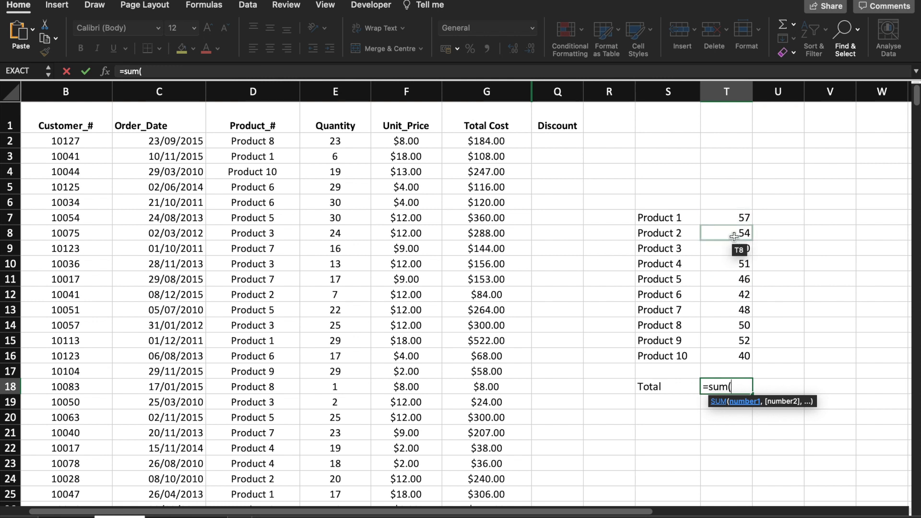
left_click_drag(735, 222, 730, 353)
type(")")
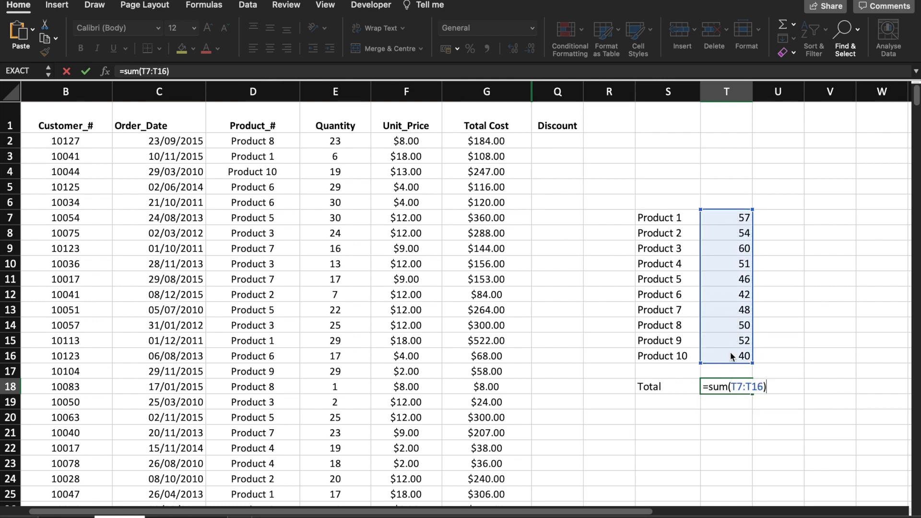
key("Return")
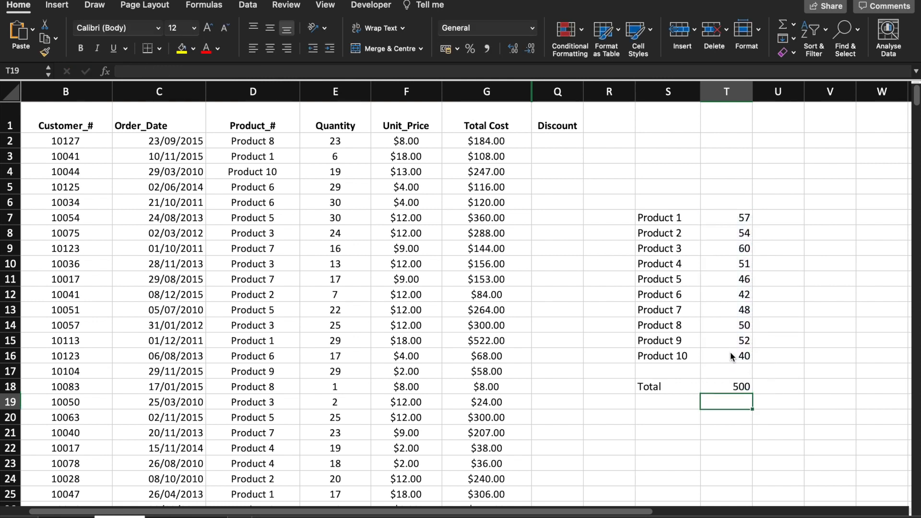
left_click(743, 388)
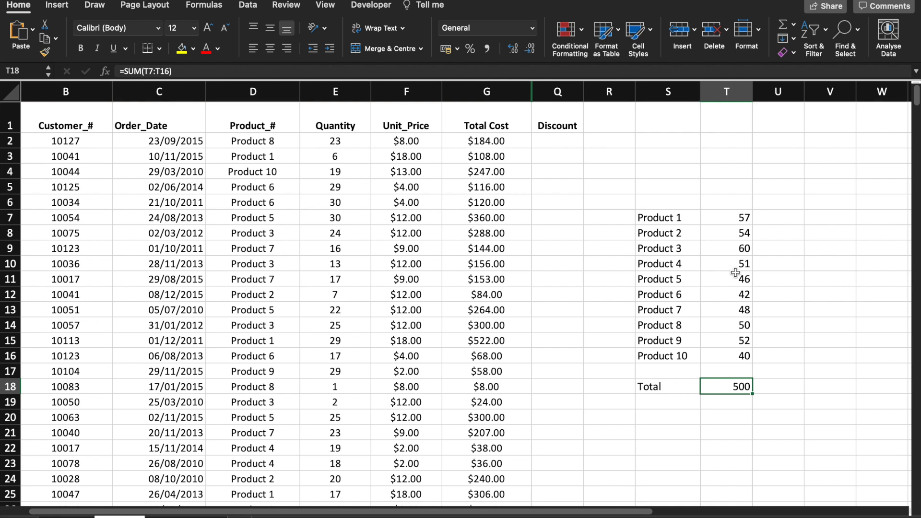
Add the column headings "Count" in T6 and "Quantity" in U6 above the product summary.
left_click(782, 222)
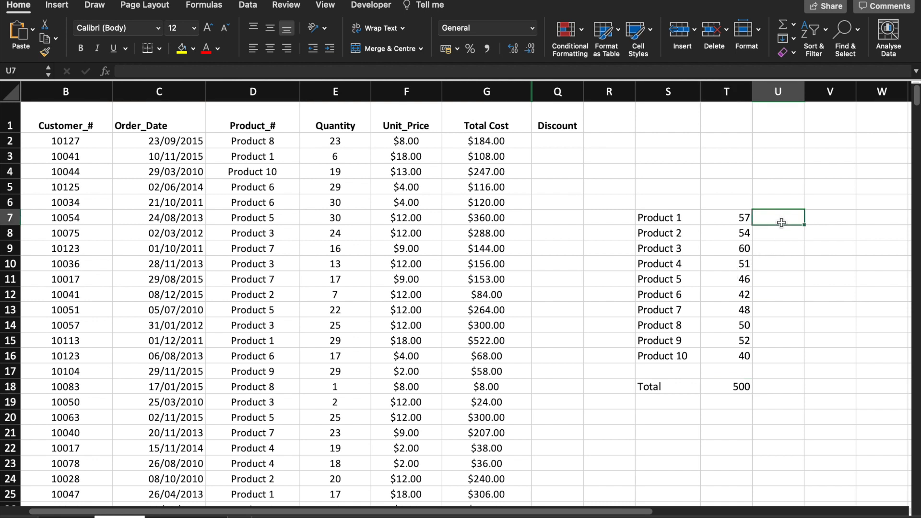
left_click(740, 205)
type("Count")
left_click(767, 203)
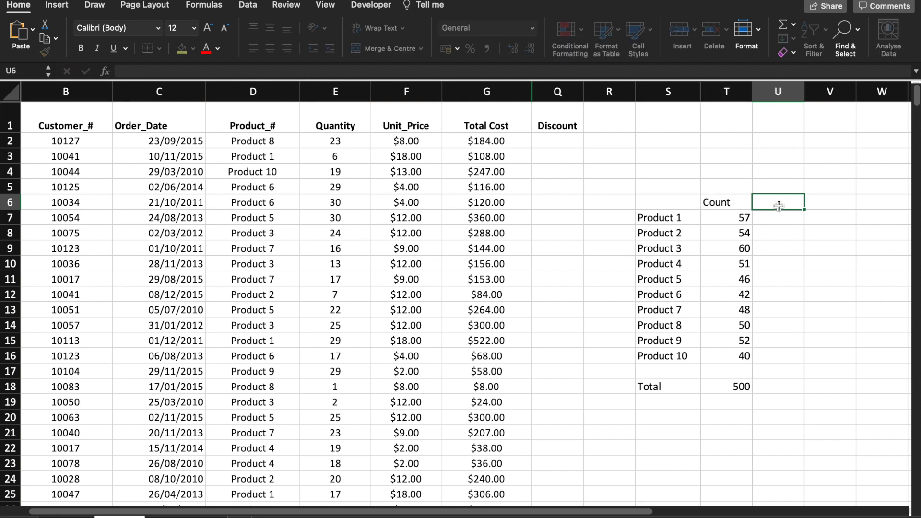
type("Quantity")
key("Return")
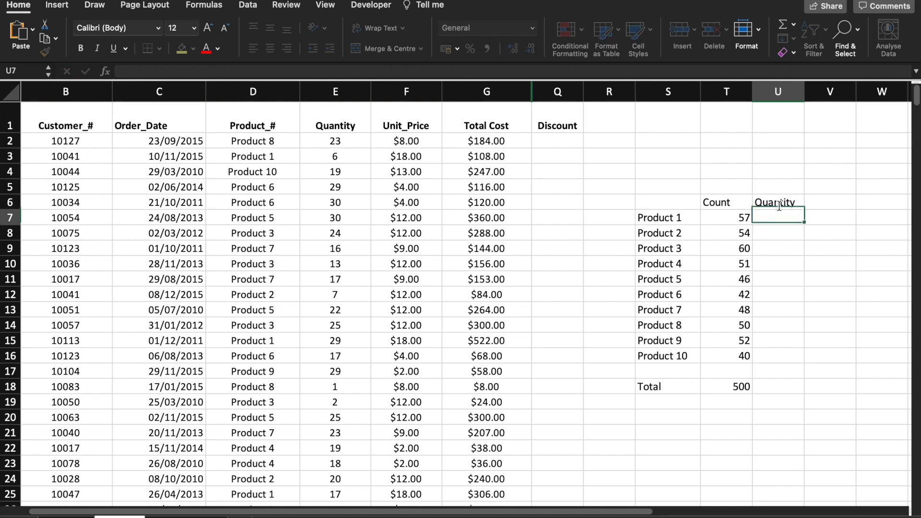
Try the formula =COUNTIF(D:D,S7) in U7 for the Product 1 quantity.
type("=")
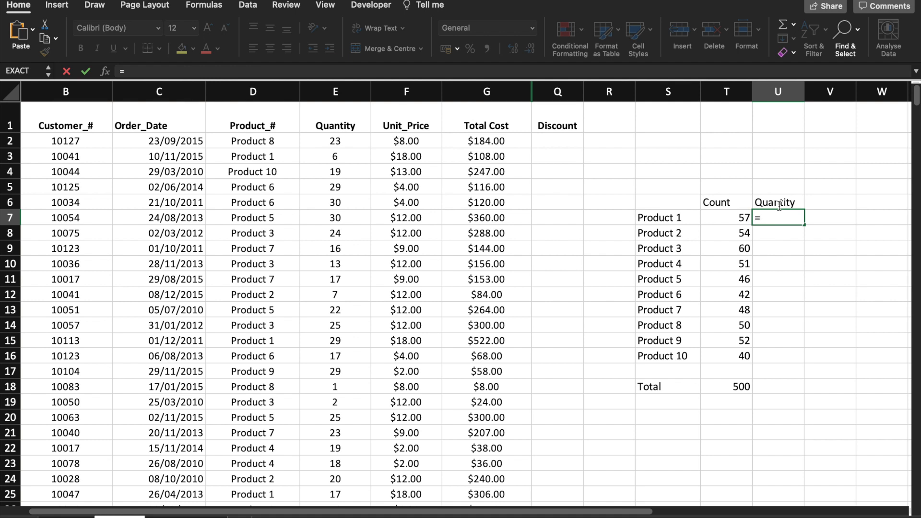
type("count")
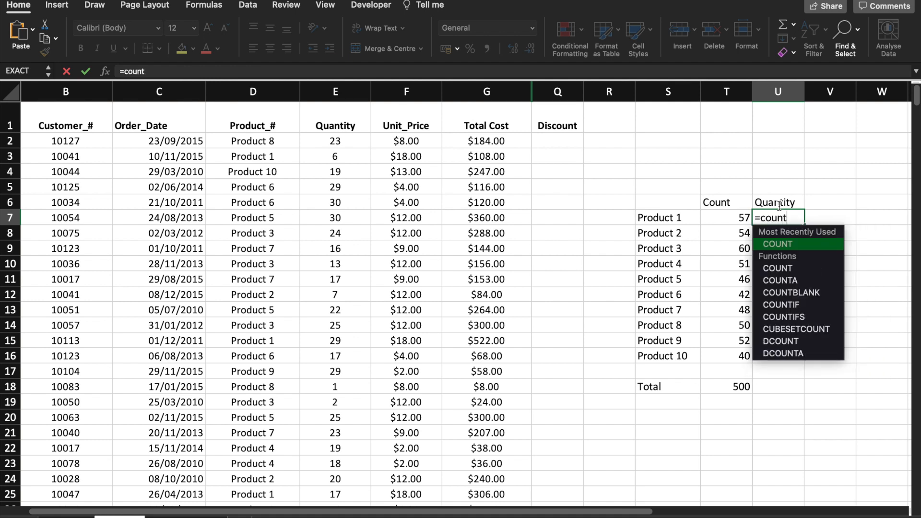
type("if(")
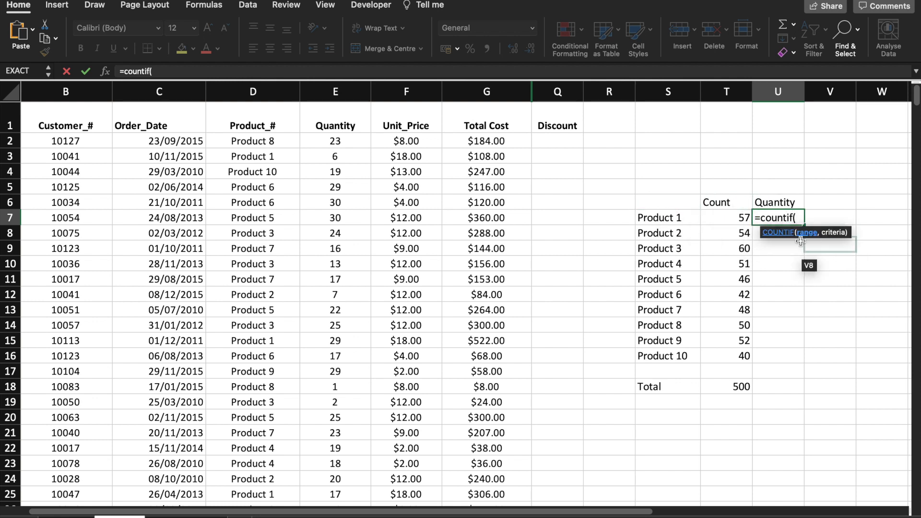
left_click(254, 90)
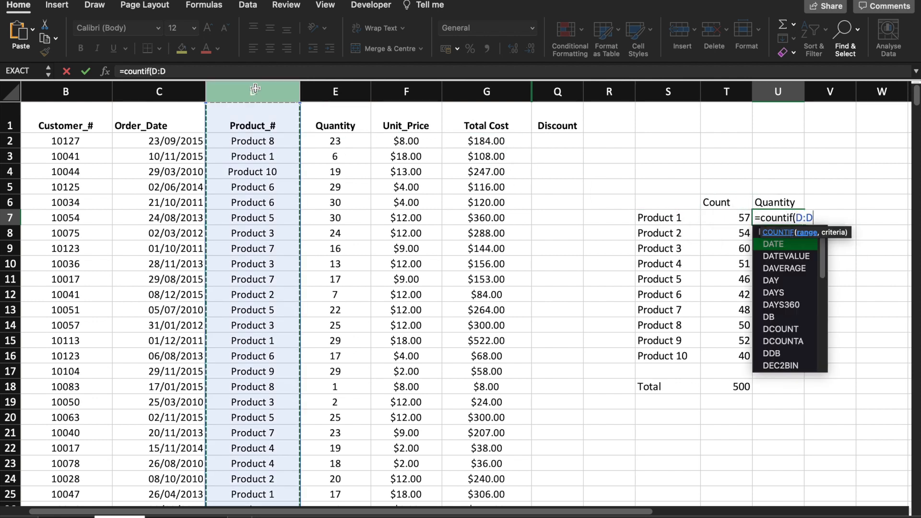
type(",")
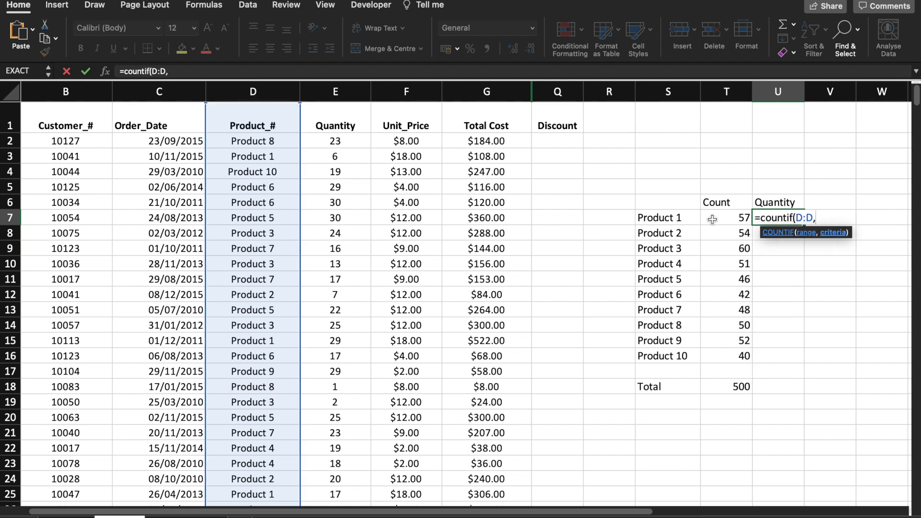
left_click(329, 96)
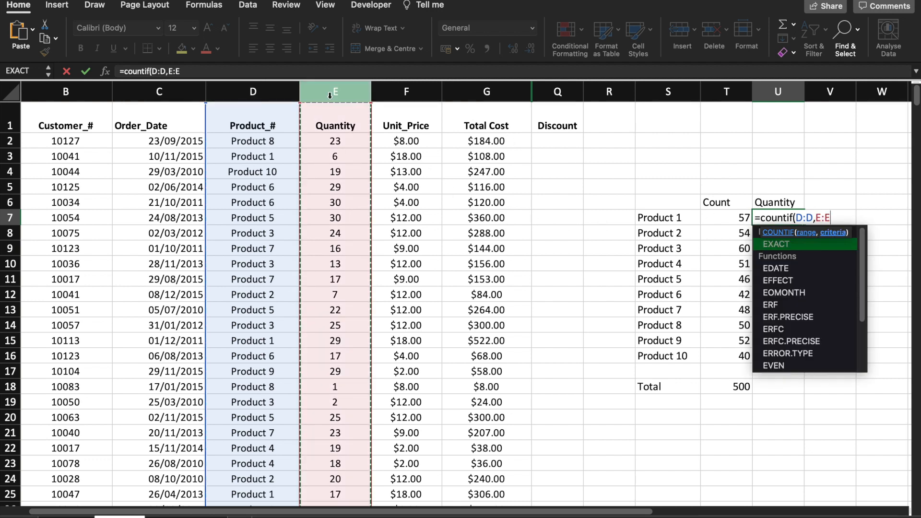
type(")")
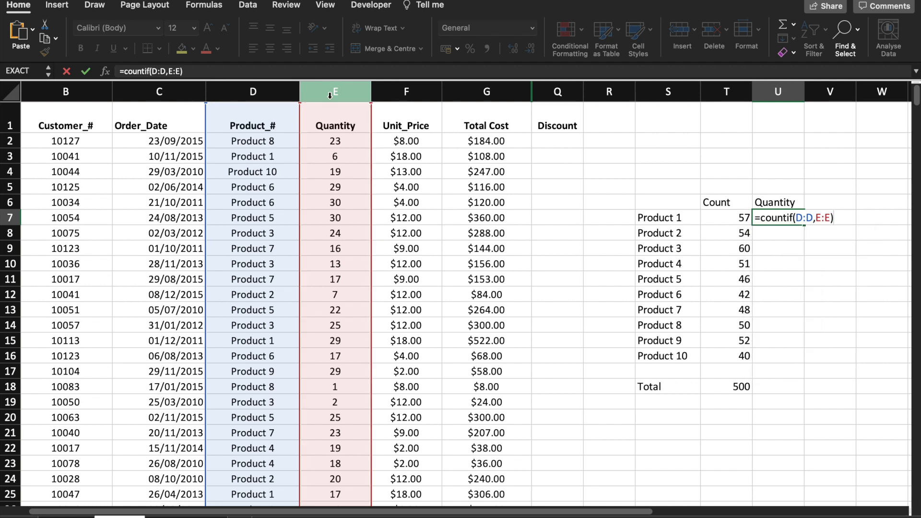
key("BackSpace")
key("BackSpace")
key("BackSpace")
key("BackSpace")
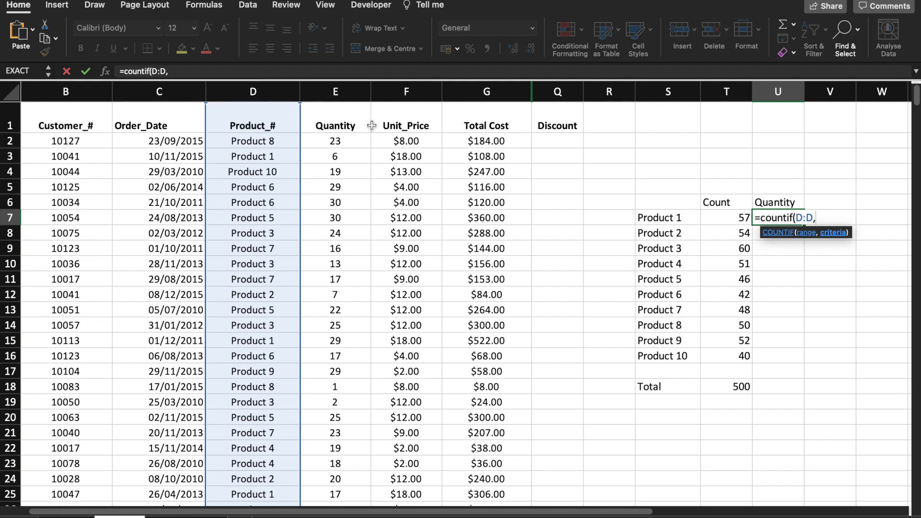
left_click(673, 218)
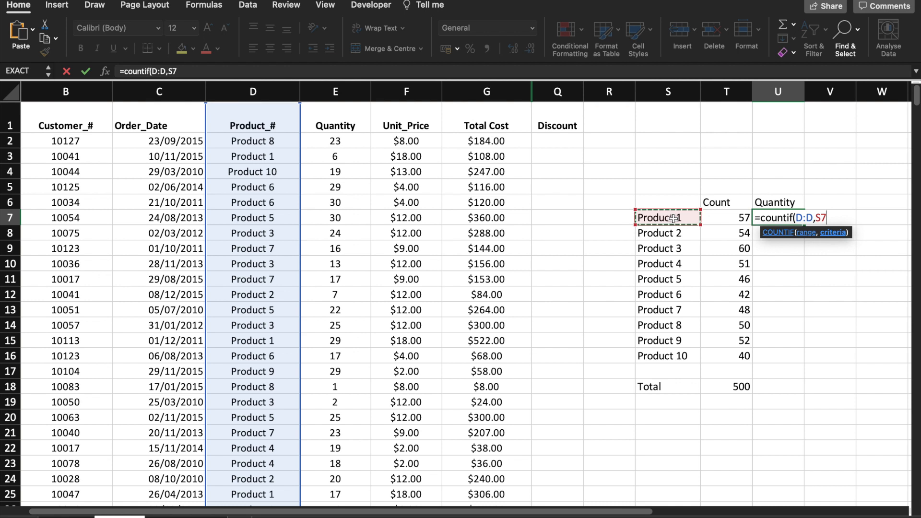
type(")")
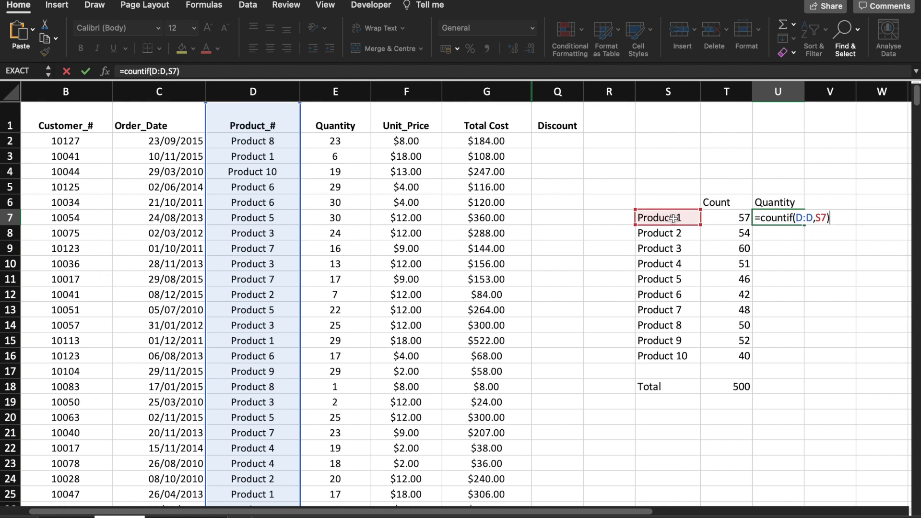
key("Return")
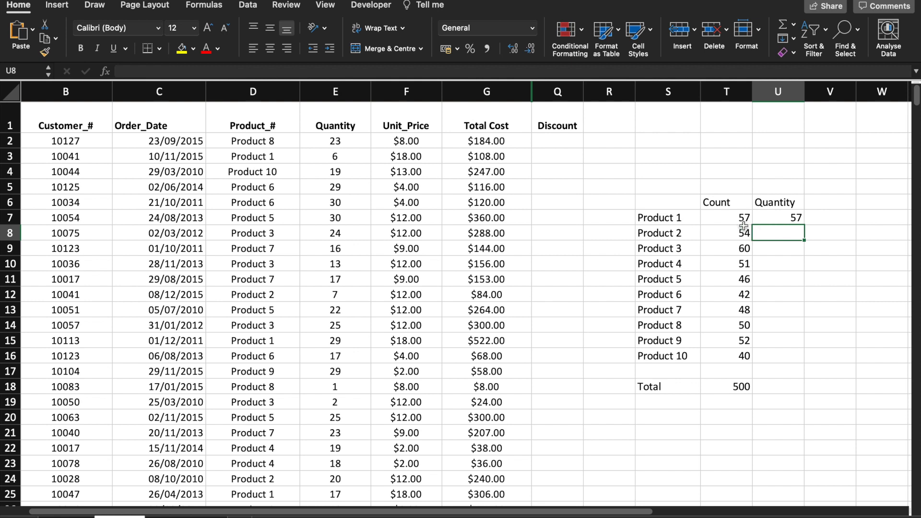
Clear the COUNTIF formula from the Product 1 quantity cell U7, leaving the cell empty.
left_click(334, 142)
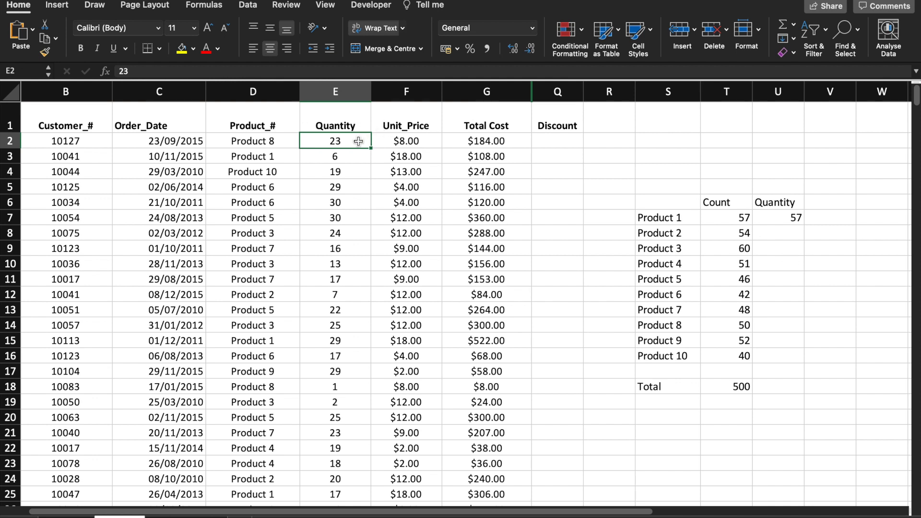
left_click(253, 141)
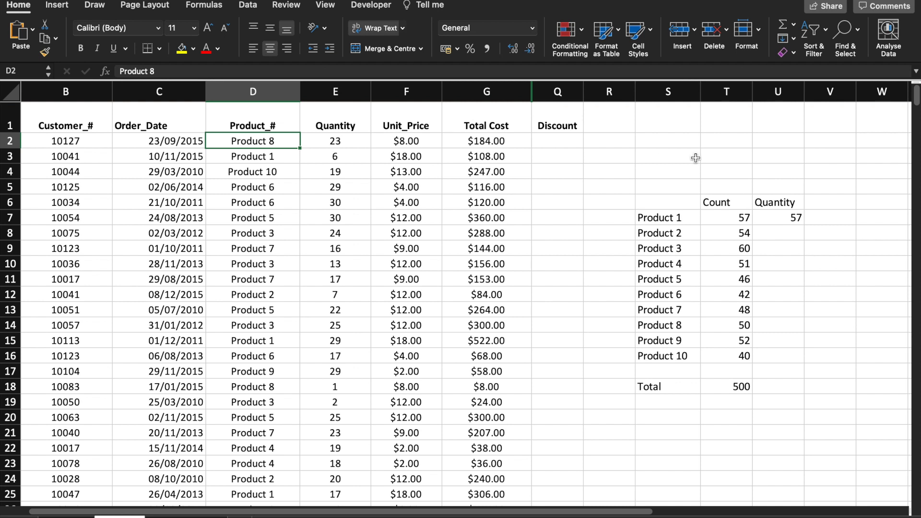
left_click(791, 219)
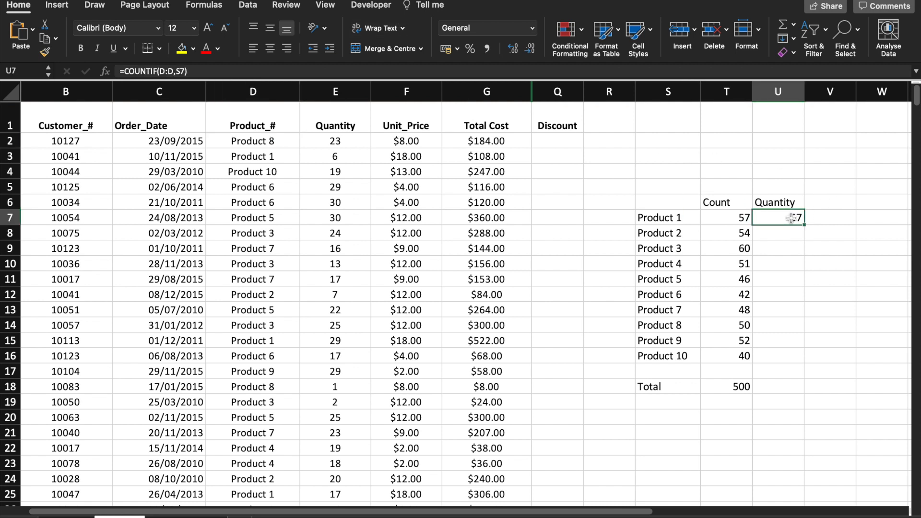
key("Delete")
type("sum")
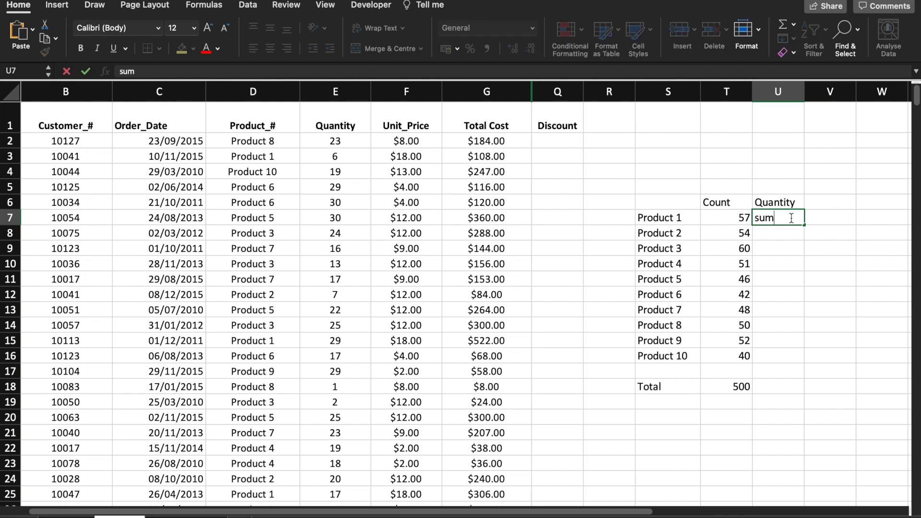
left_click(731, 387)
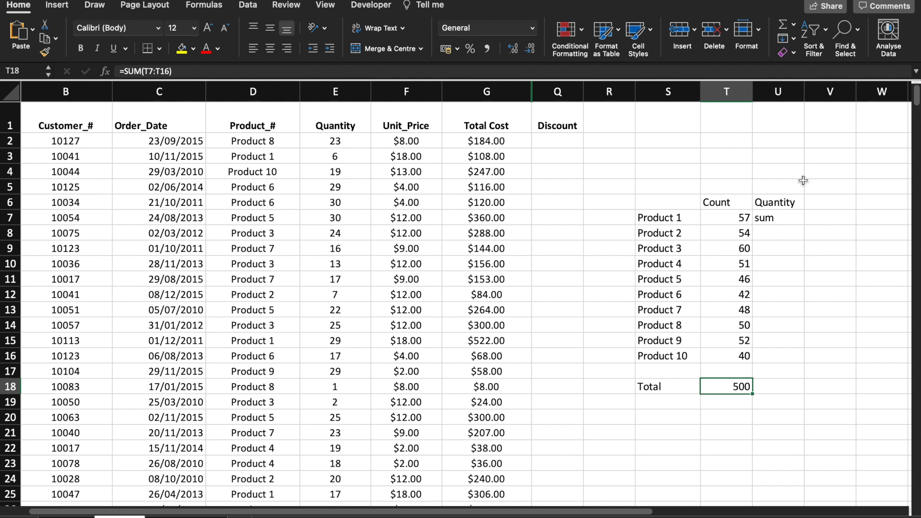
left_click(777, 217)
key("Delete")
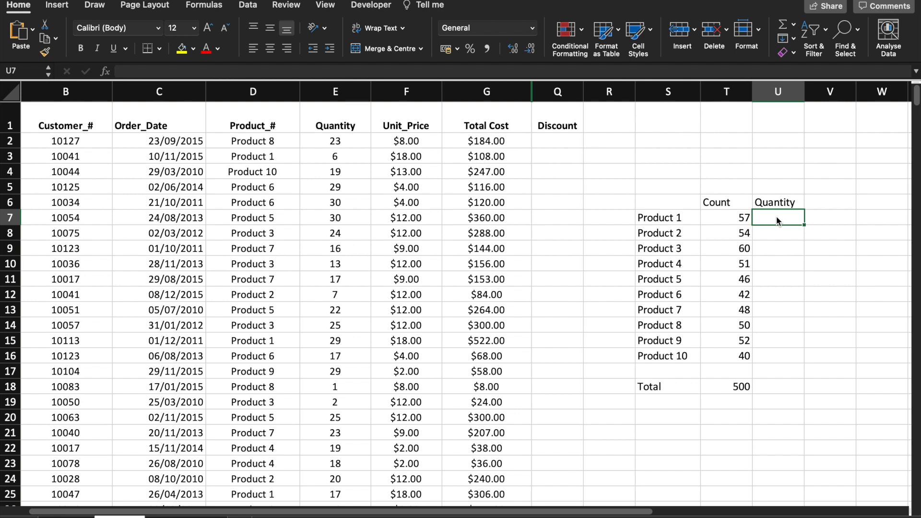
Add up the ordered quantity of Product 1 in U7 with the formula =SUMIF(D:D,S7,E:E).
type("=su")
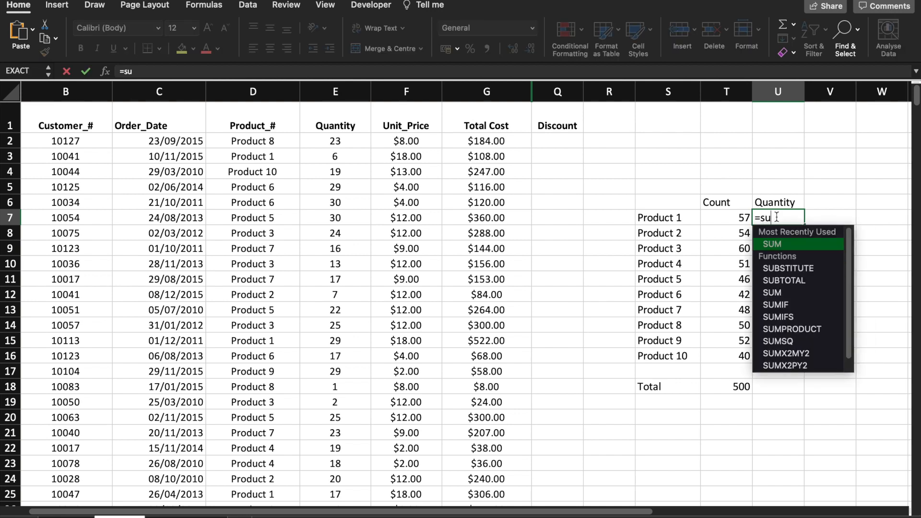
type("mif")
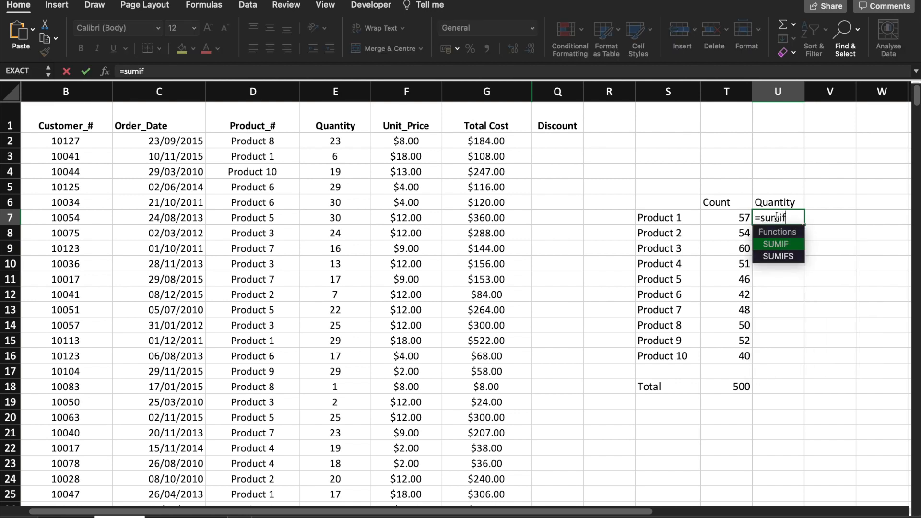
type("(")
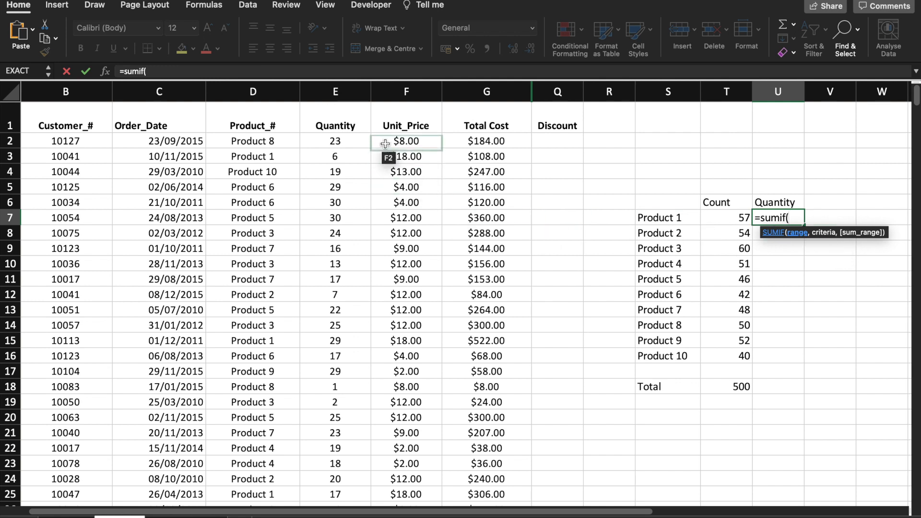
left_click(268, 94)
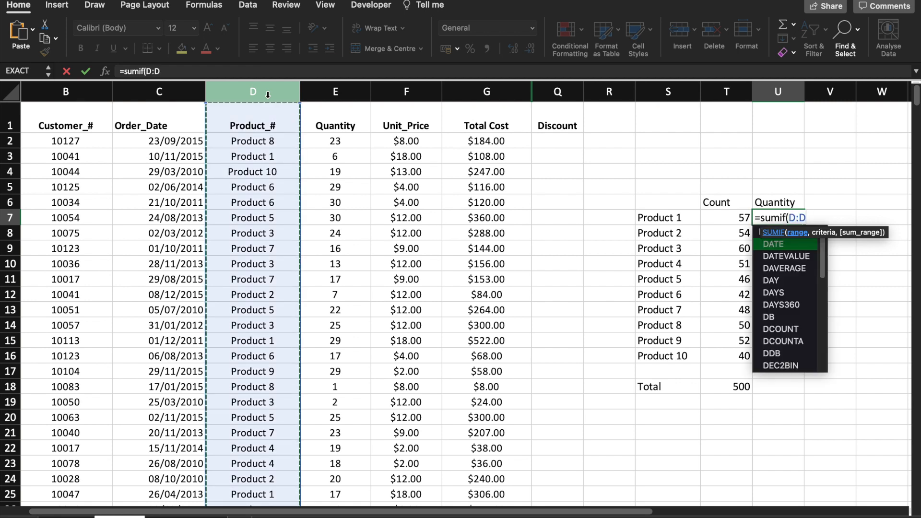
type(",")
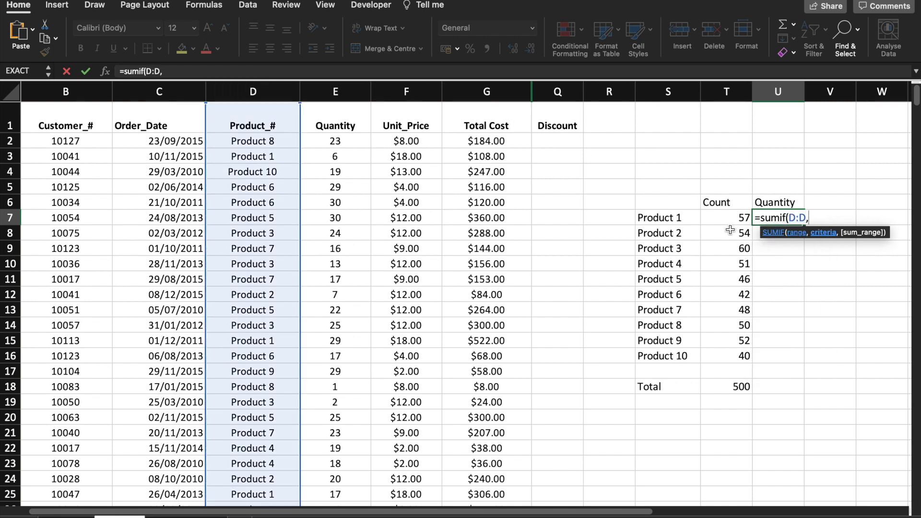
left_click(671, 220)
type(",")
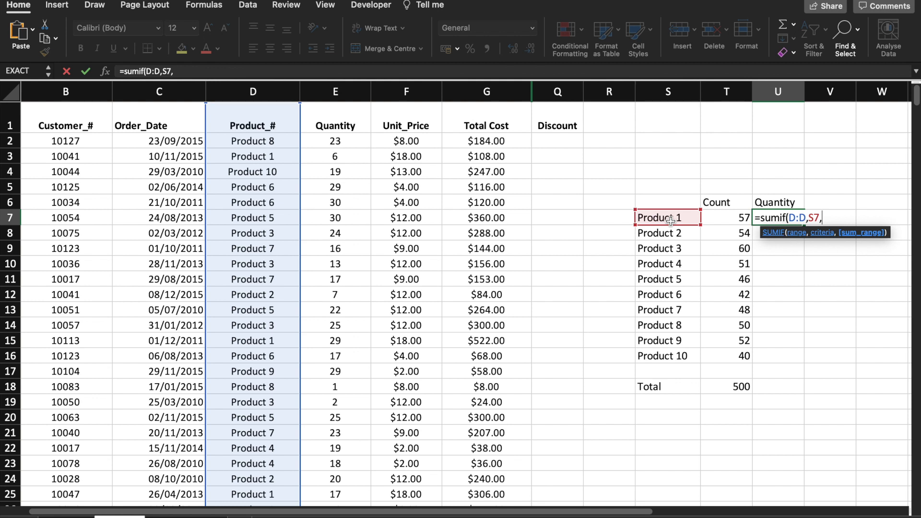
left_click(342, 100)
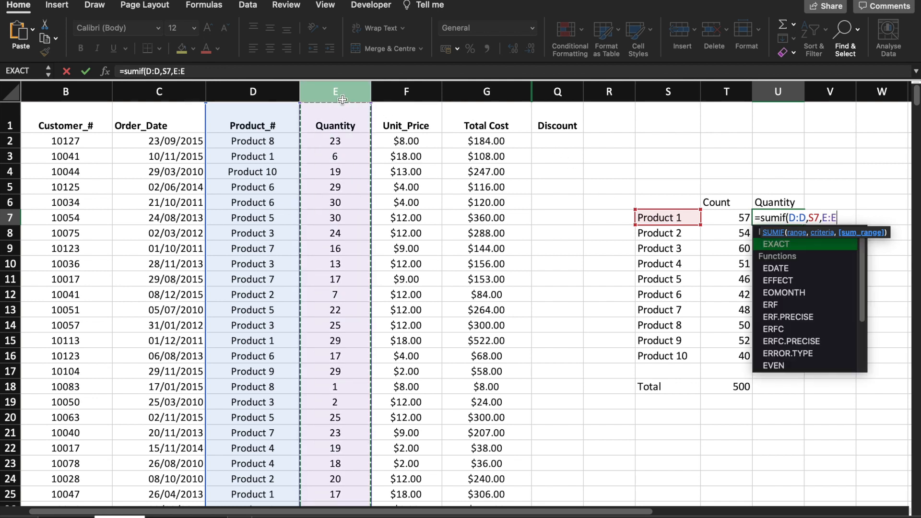
type(")")
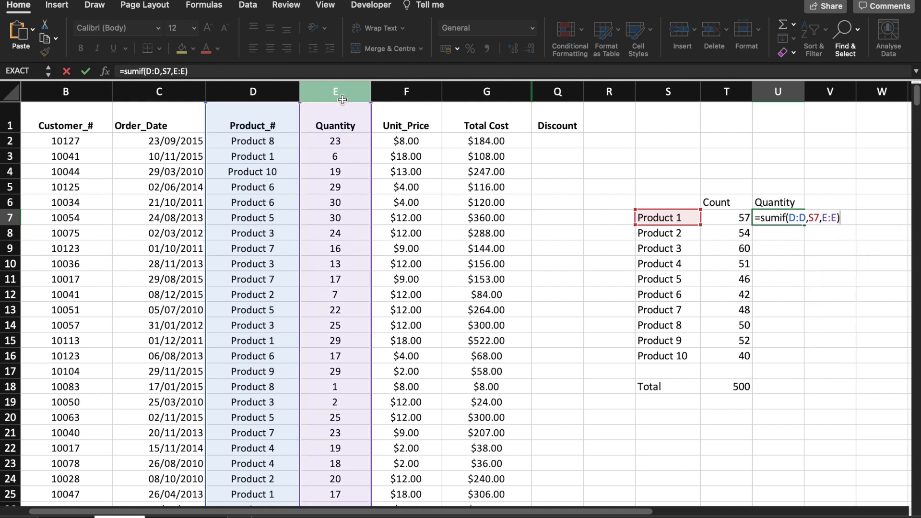
key("Return")
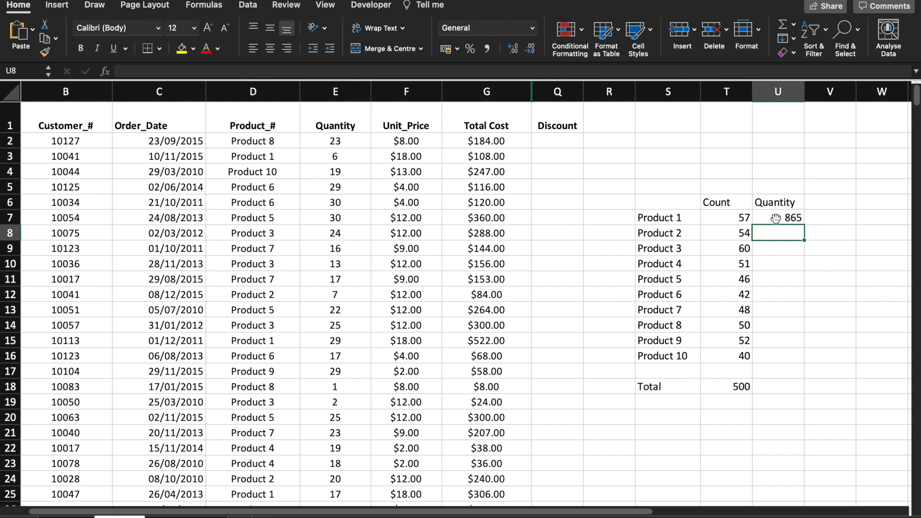
Fill the SUMIF formula from U7 down to U16 for all ten products.
left_click(774, 218)
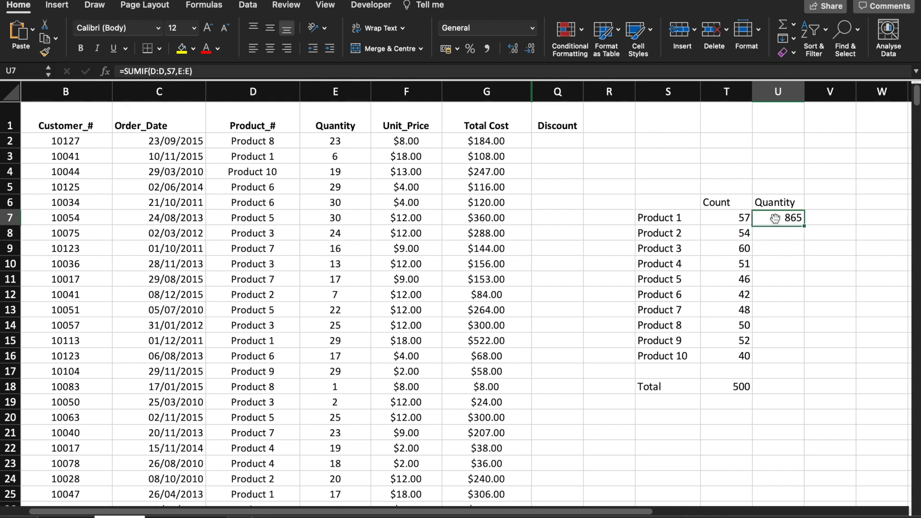
left_click(676, 218)
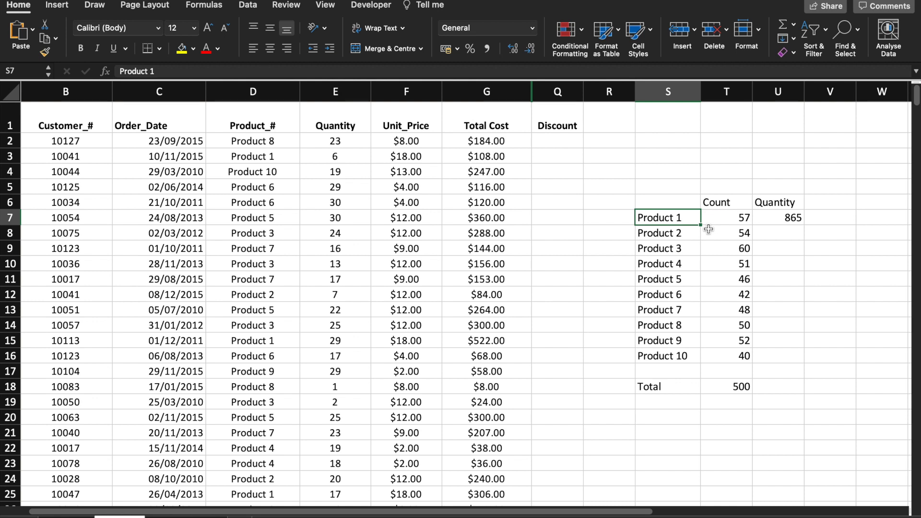
left_click(794, 223)
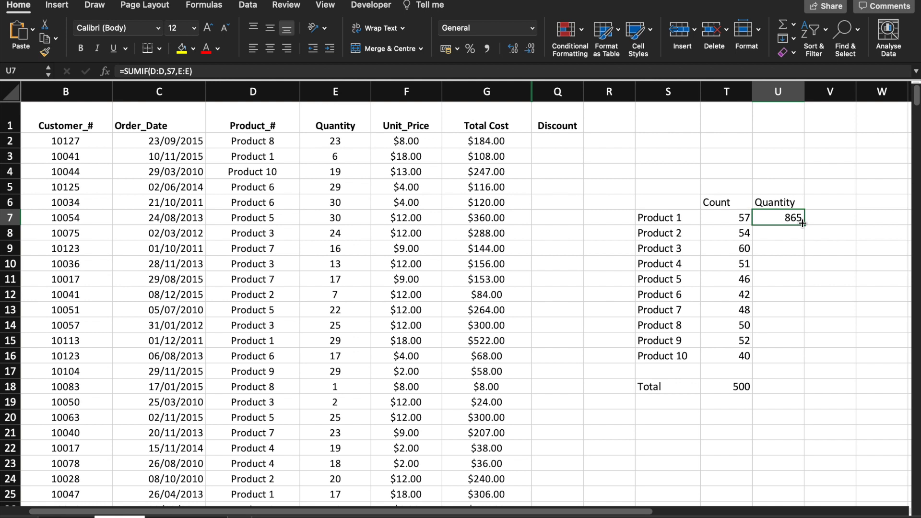
double_click(802, 230)
Check the filled quantity cells one by one from Product 2 down to Product 10.
left_click(789, 234)
left_click(791, 248)
left_click(793, 264)
left_click(791, 283)
left_click(792, 294)
left_click(793, 311)
left_click(793, 330)
left_click(793, 345)
left_click(790, 367)
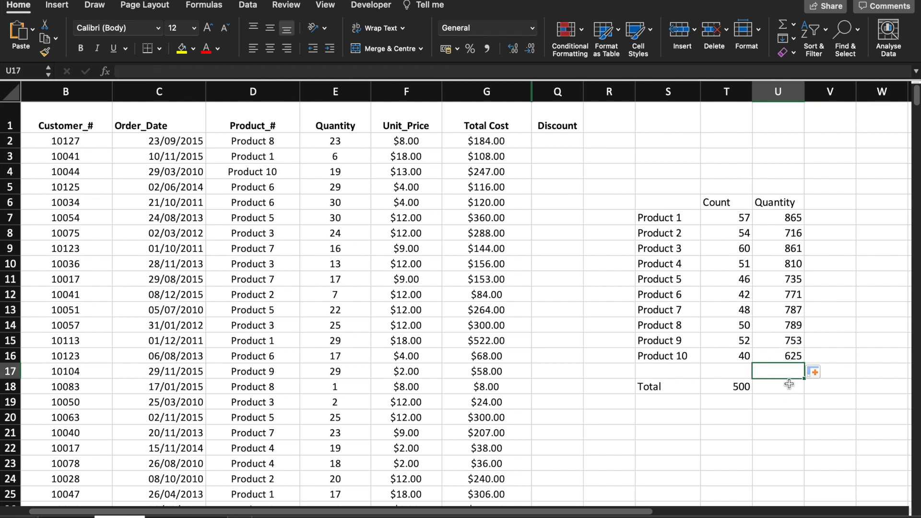
Add up the product quantities in U18 with the formula =SUM(U7:U16).
left_click(789, 385)
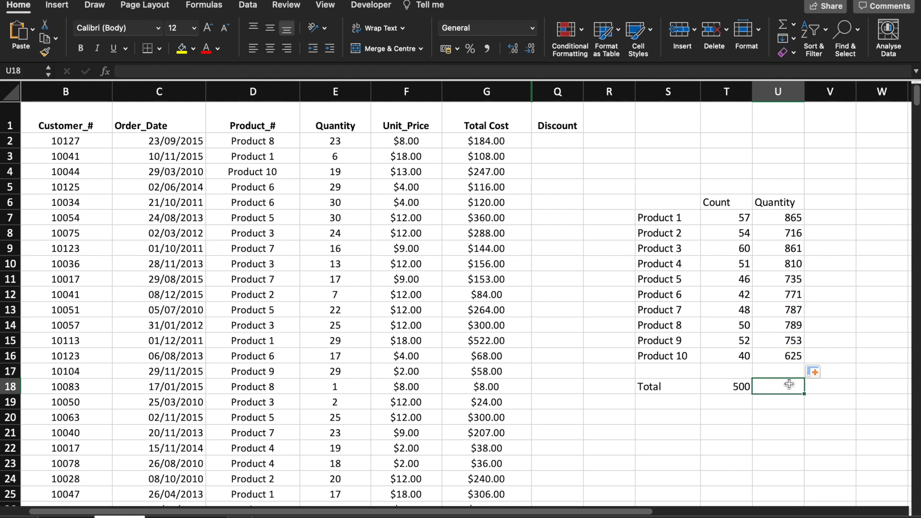
type("=sum")
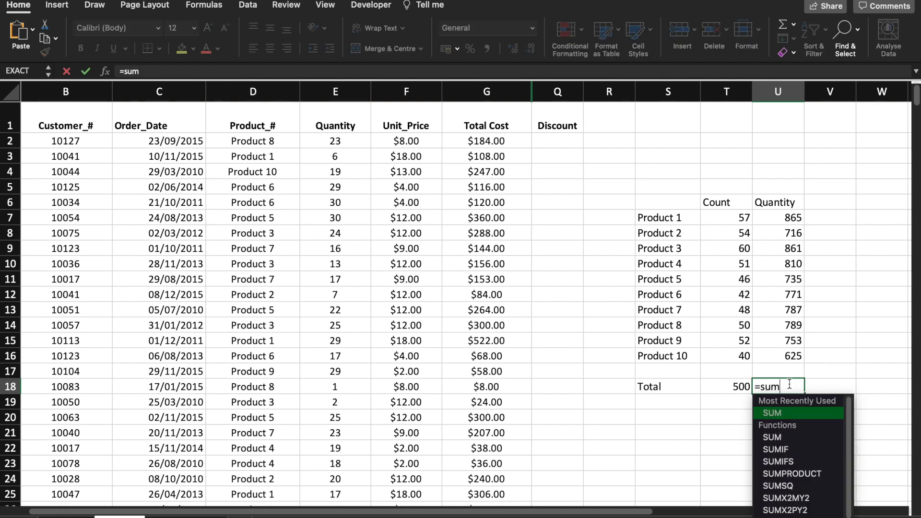
type("(")
left_click_drag(779, 219, 778, 358)
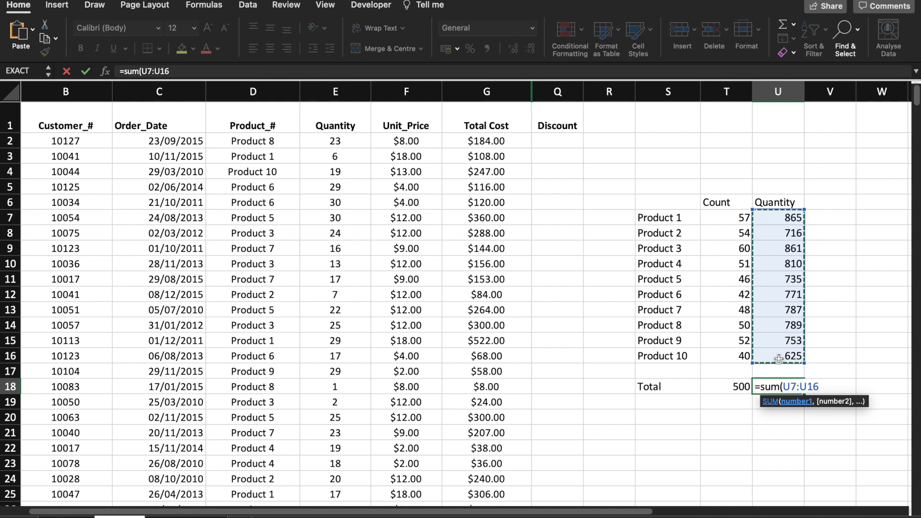
type(")")
key("Return")
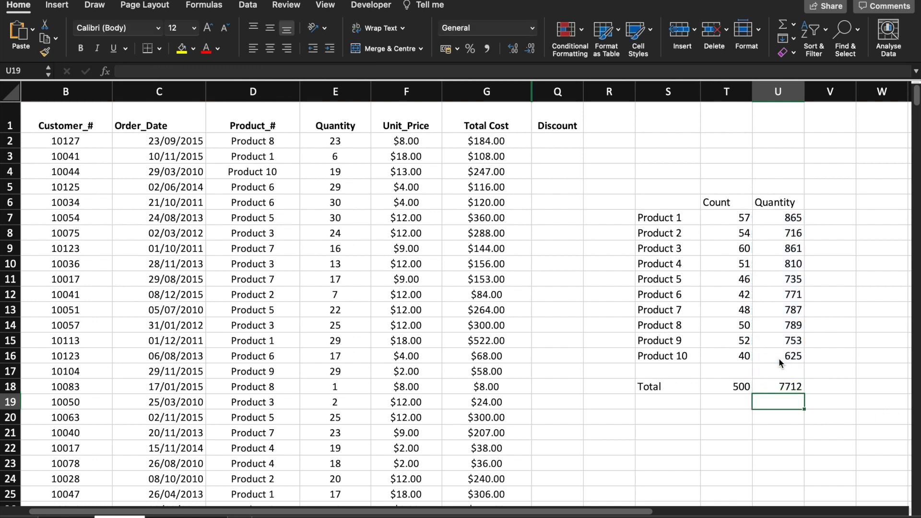
left_click(785, 385)
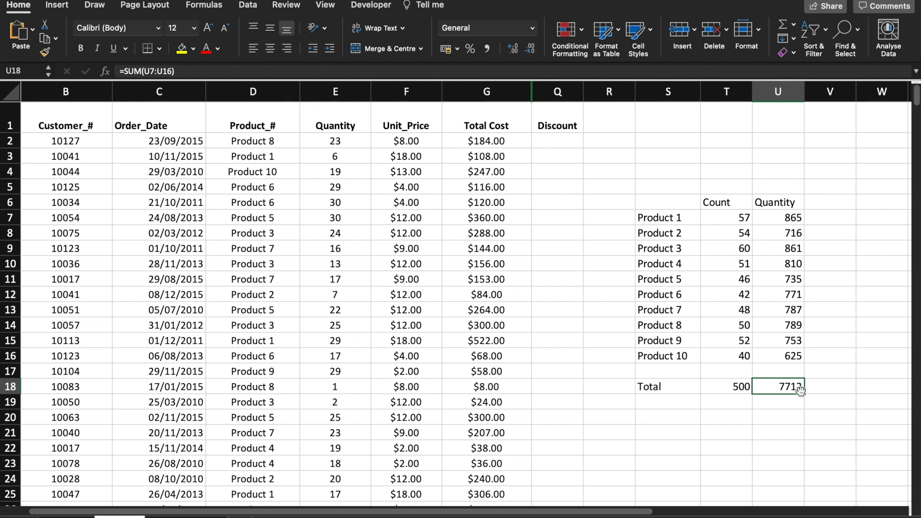
left_click(818, 219)
type("=")
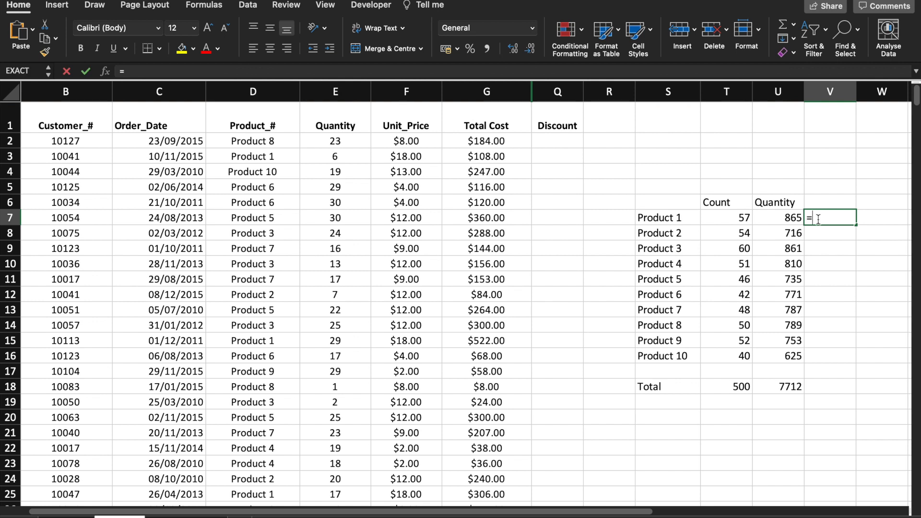
type("sumif(")
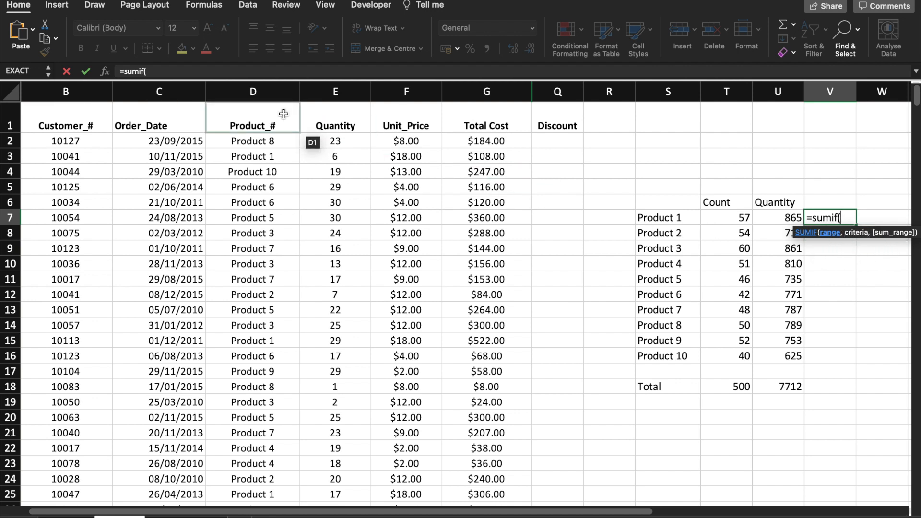
left_click(269, 96)
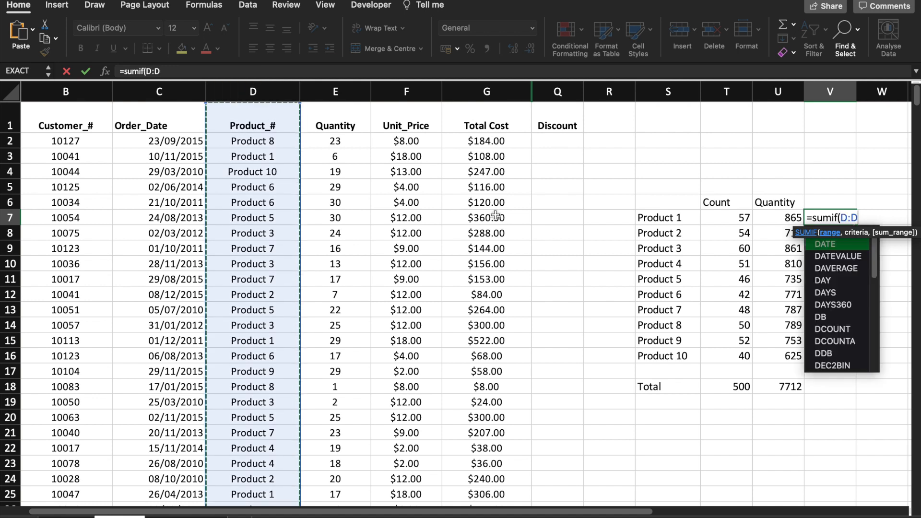
type(",")
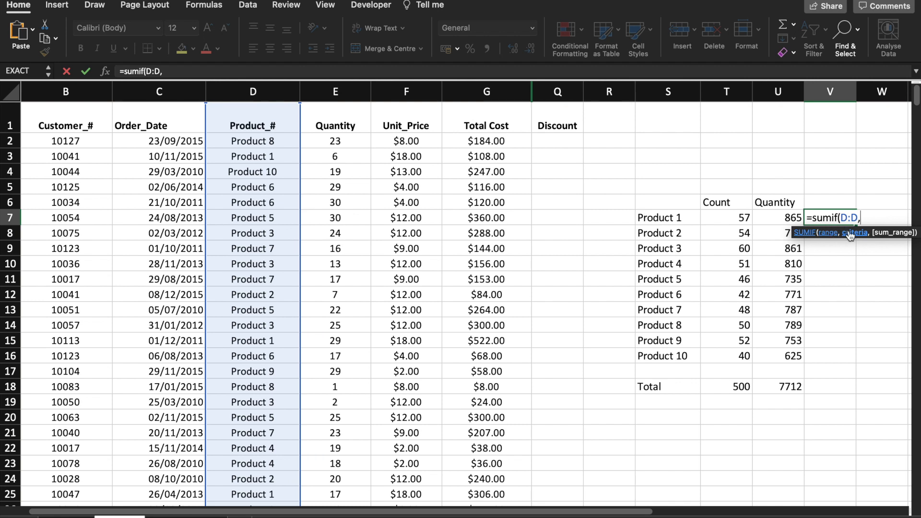
left_click(679, 222)
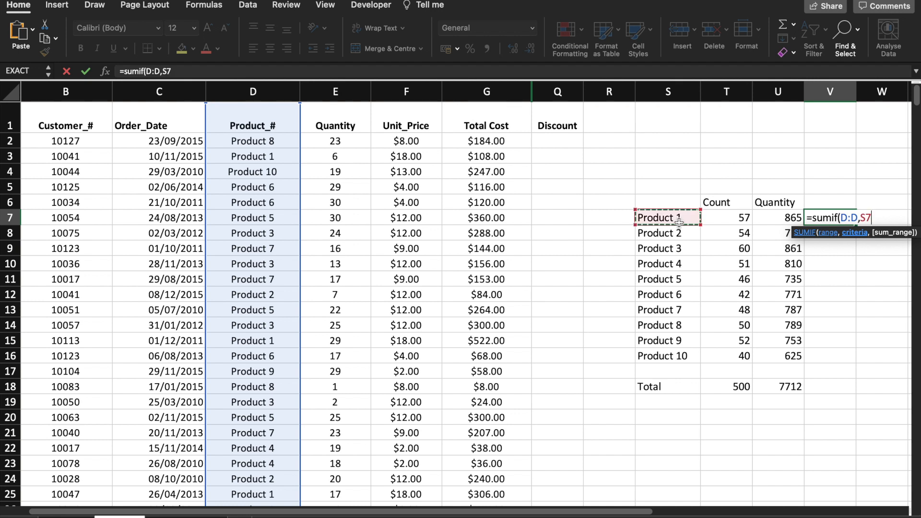
type(",")
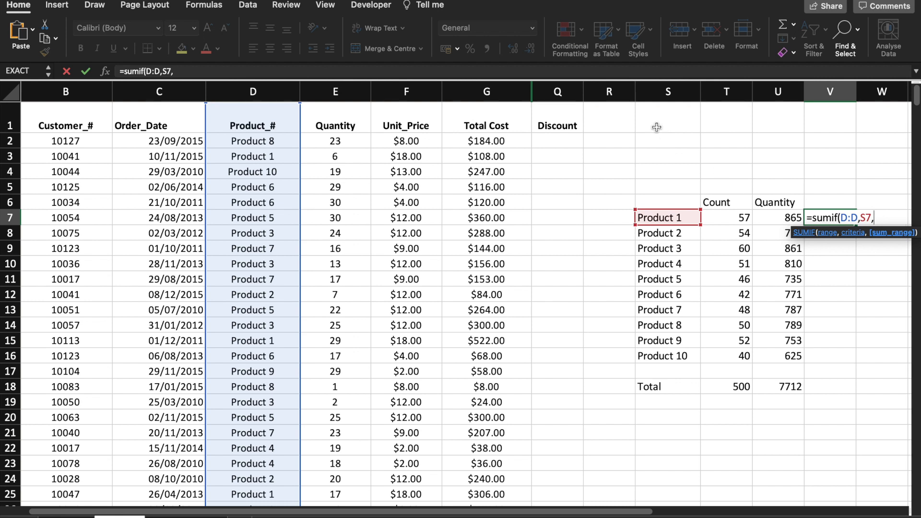
left_click(337, 93)
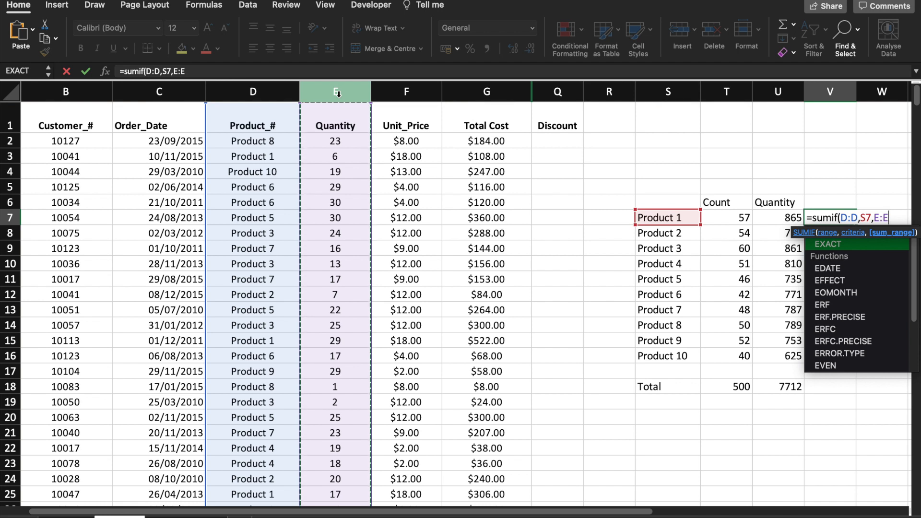
key("BackSpace")
key("BackSpace")
key("BackSpace")
key("BackSpace")
key("BackSpace")
key("BackSpace")
key("BackSpace")
key("BackSpace")
key("BackSpace")
key("BackSpace")
key("BackSpace")
key("BackSpace")
key("BackSpace")
key("BackSpace")
key("BackSpace")
key("BackSpace")
key("BackSpace")
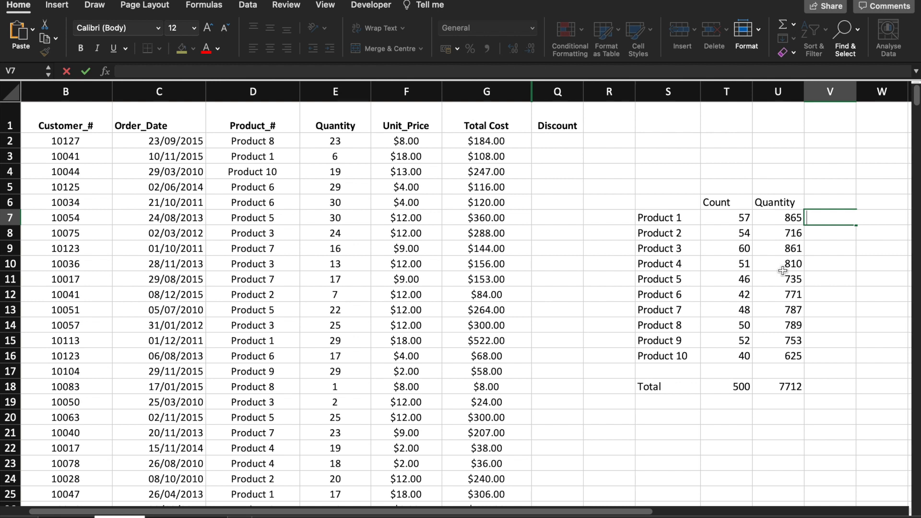
Review the Product 1 count and quantity formulas, and the unit price of a Product 1 order in the order data.
left_click(832, 203)
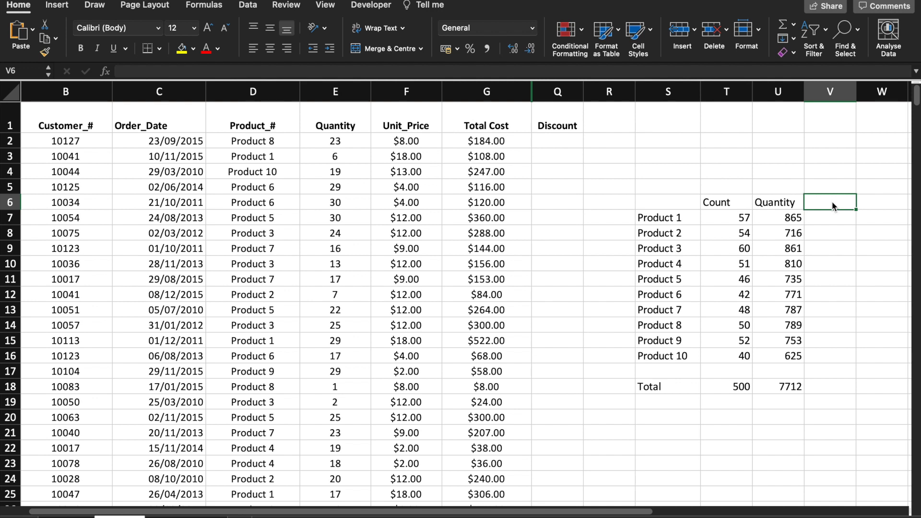
left_click(722, 217)
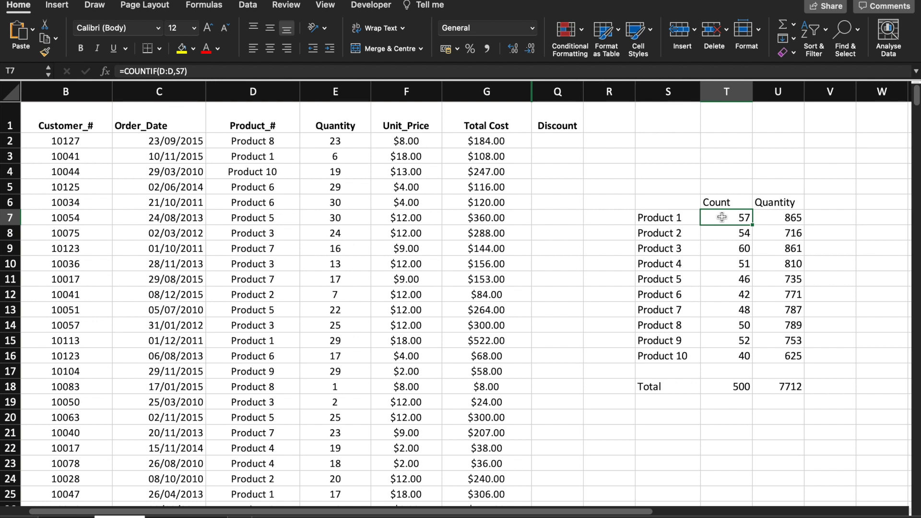
left_click(781, 228)
left_click(785, 218)
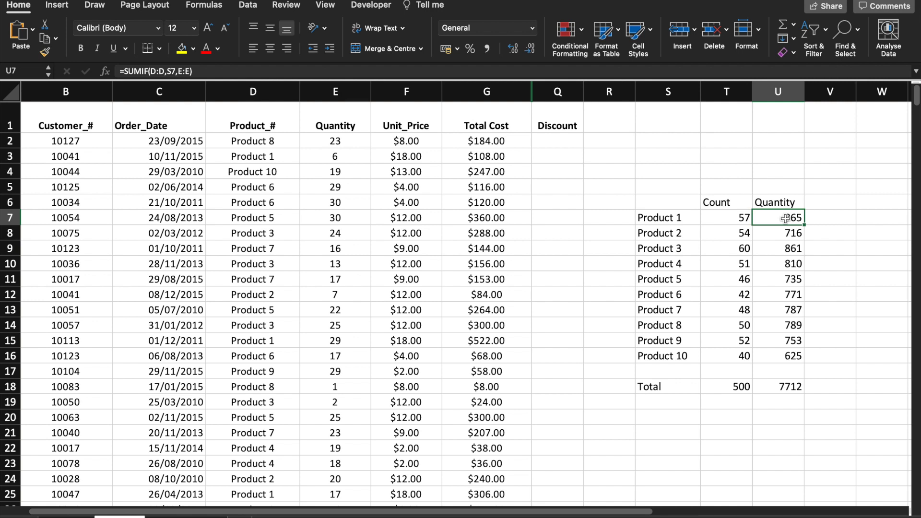
left_click(395, 141)
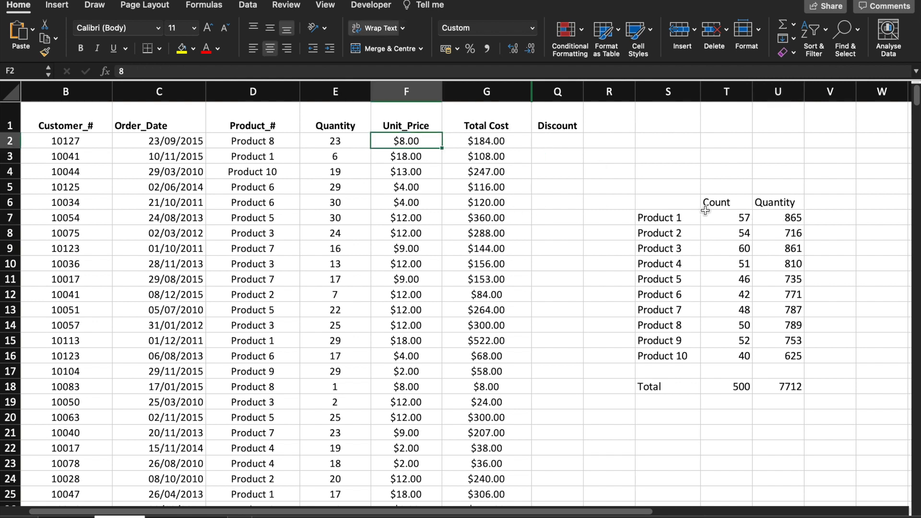
left_click(267, 156)
key("Right")
key("Right")
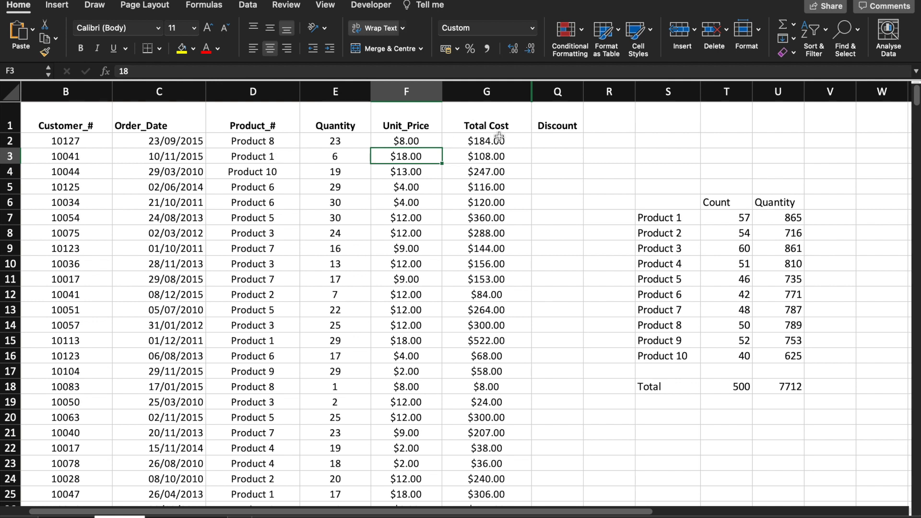
Add the column heading Sum in V6, beside the Quantity heading of the product summary.
left_click(823, 197)
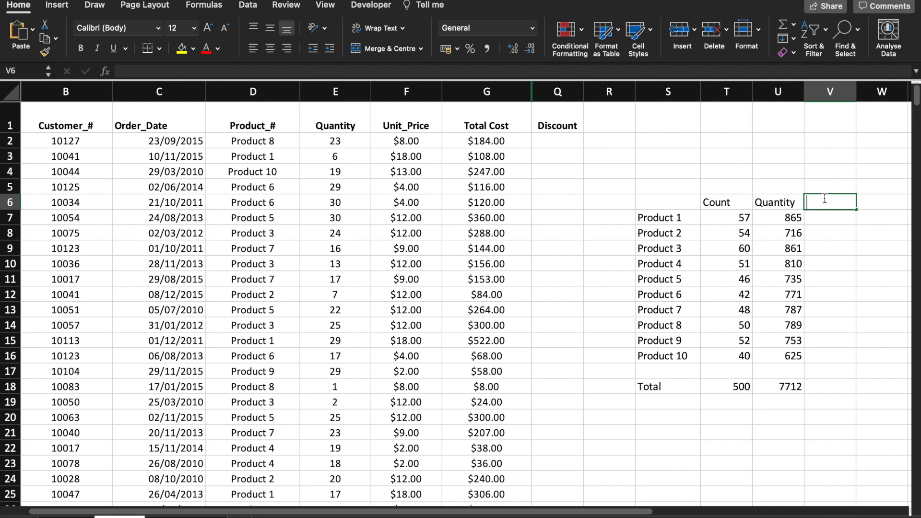
type("Sum")
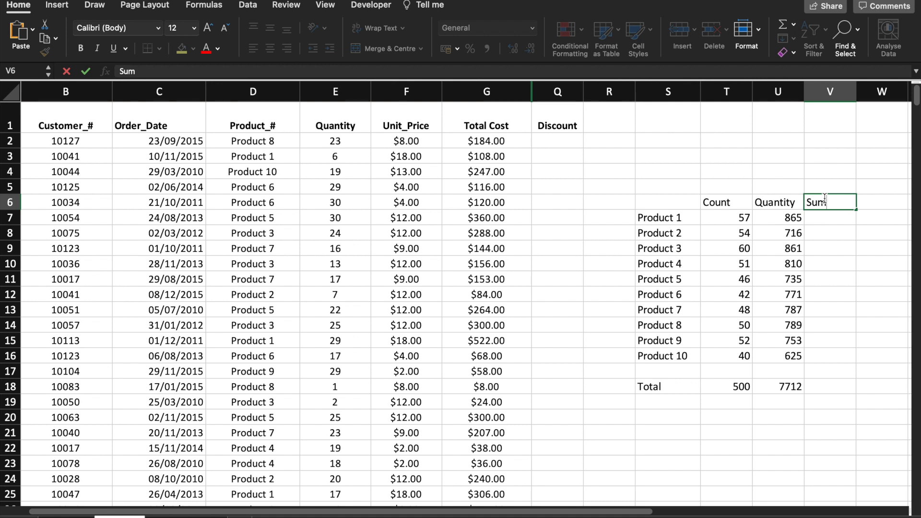
left_click(733, 213)
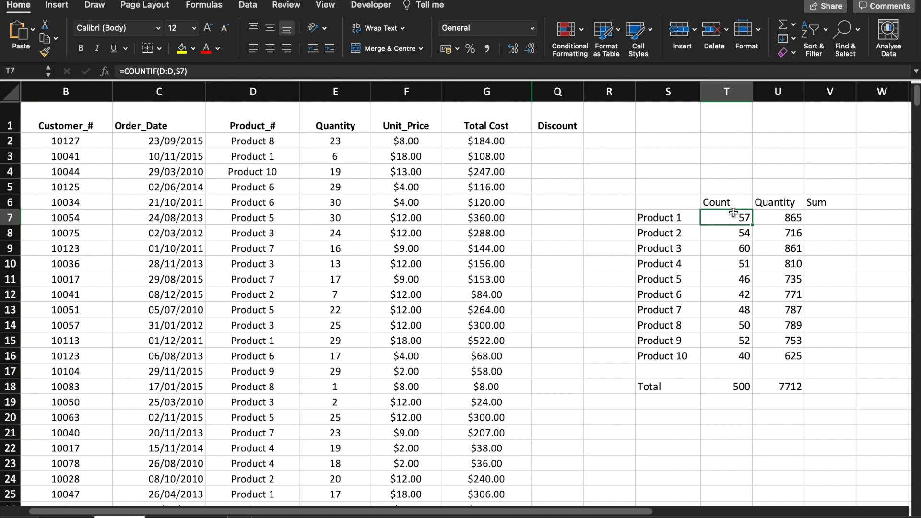
left_click(789, 214)
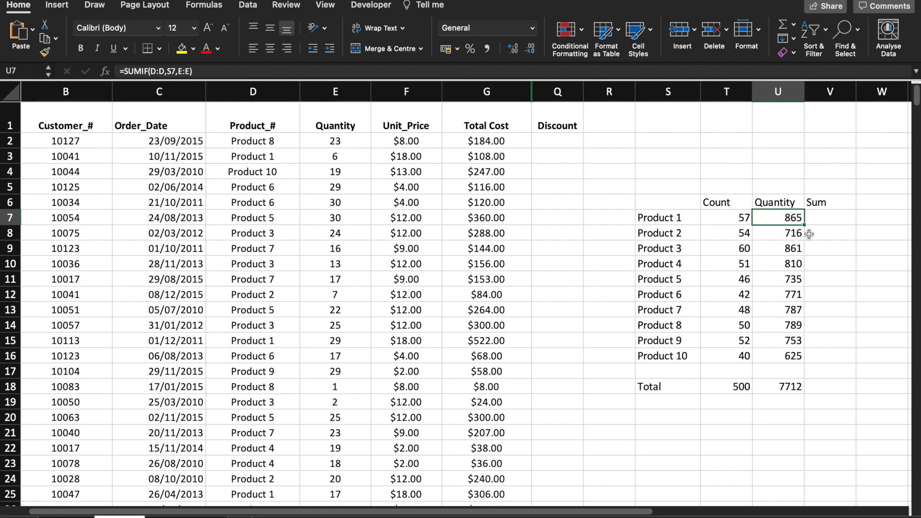
left_click(835, 215)
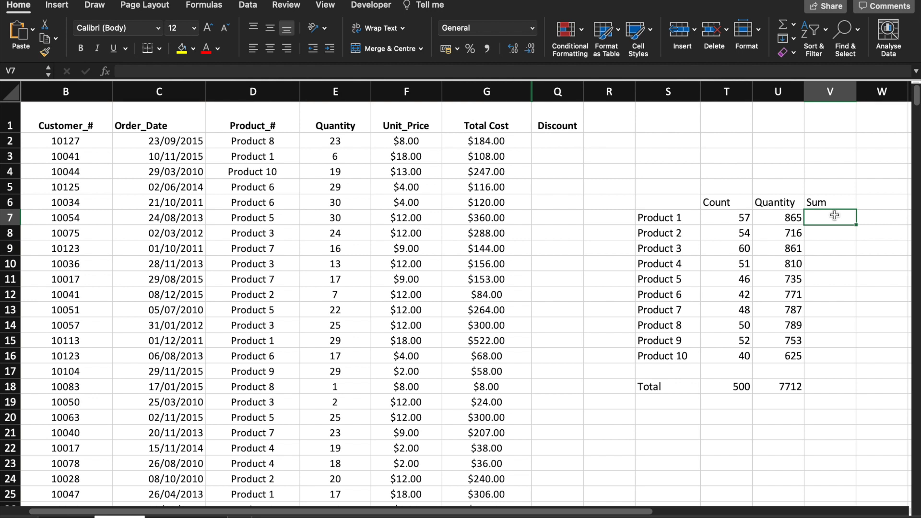
left_click(774, 217)
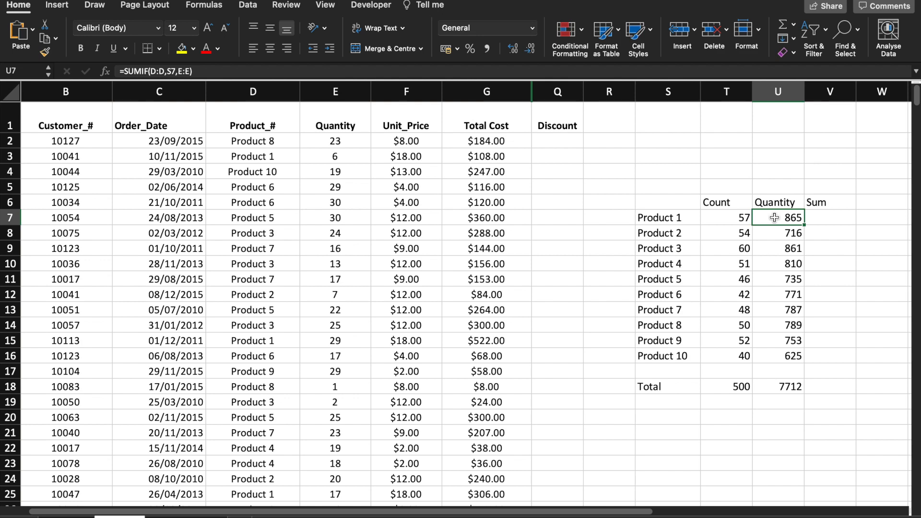
Add up the total cost of Product 1 orders in V7 with the formula =SUMIFS(G:G,D:D,S7).
left_click(830, 217)
type("=")
scroll(483, 128, "down", 1)
scroll(483, 127, "right", 1)
type("s")
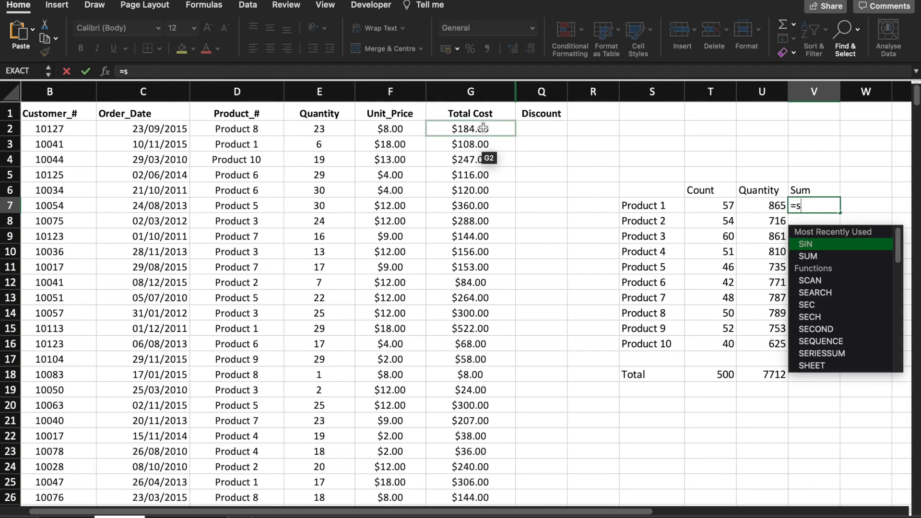
type("umif")
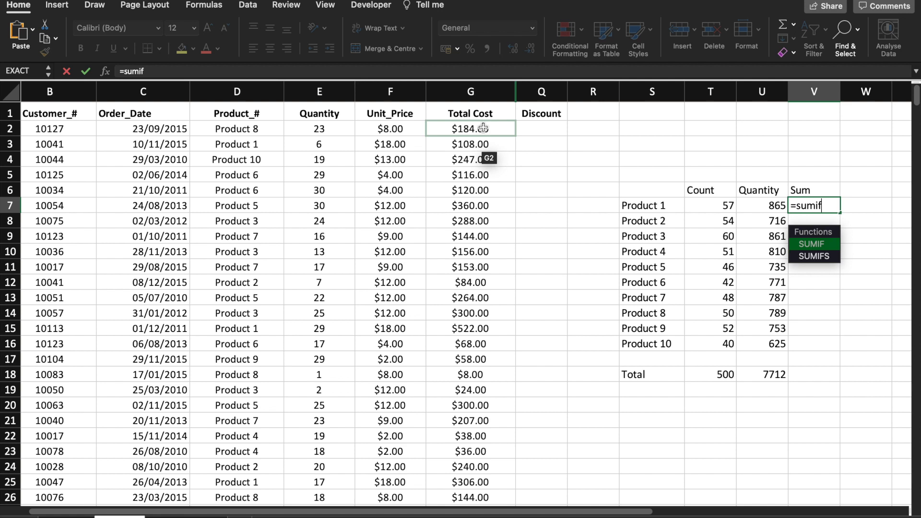
type("s")
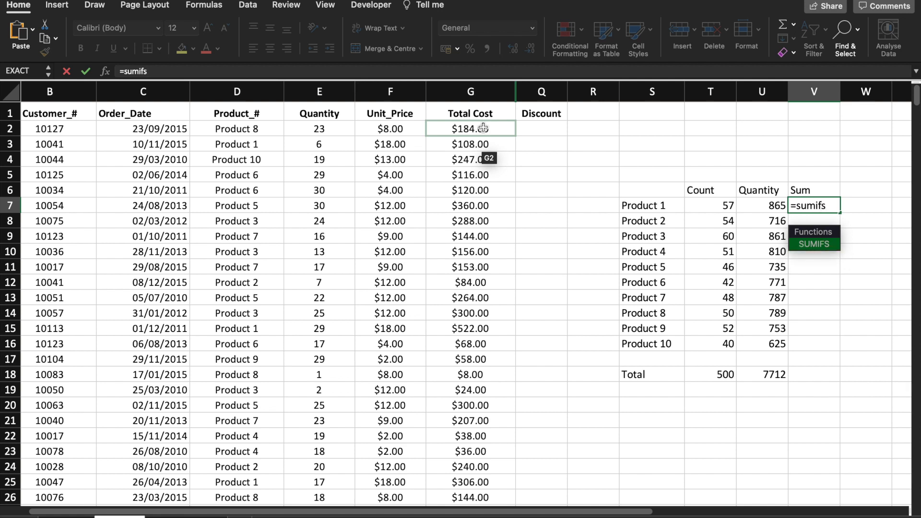
type("(")
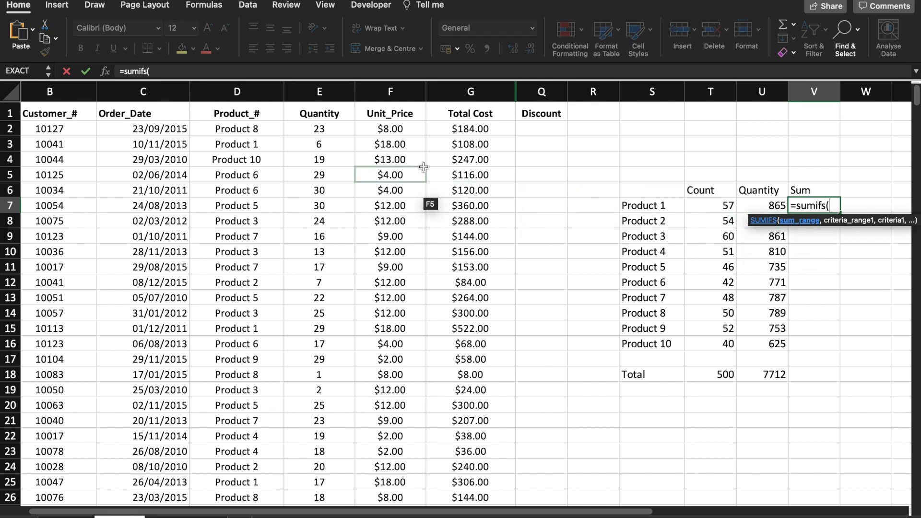
left_click(464, 95)
type(",")
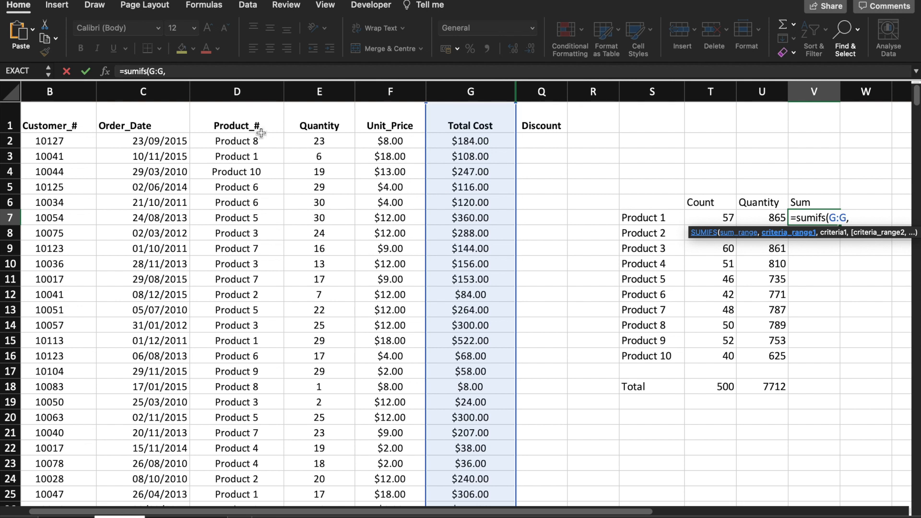
left_click(226, 91)
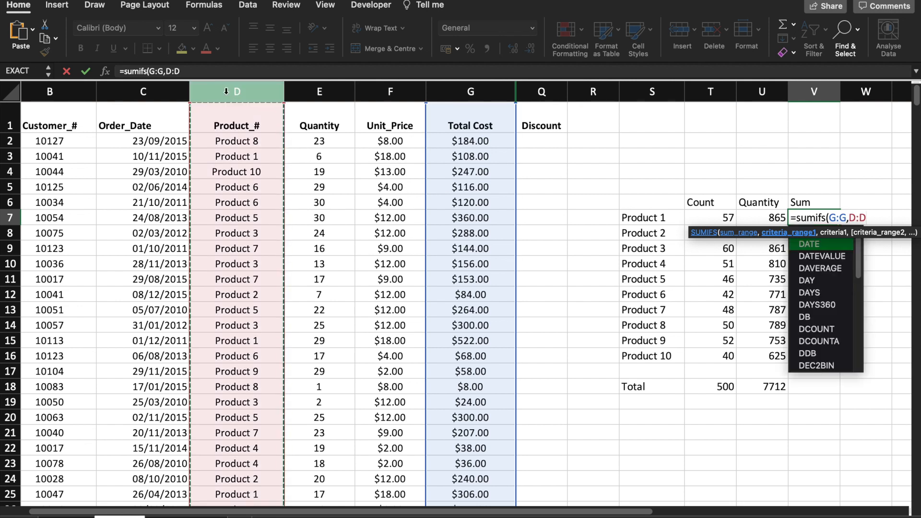
type(",")
left_click(657, 218)
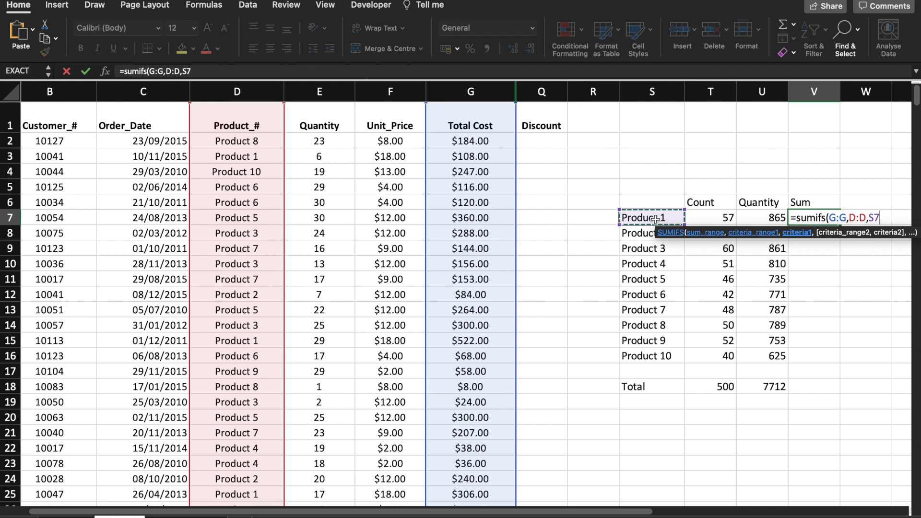
type(")")
key("Return")
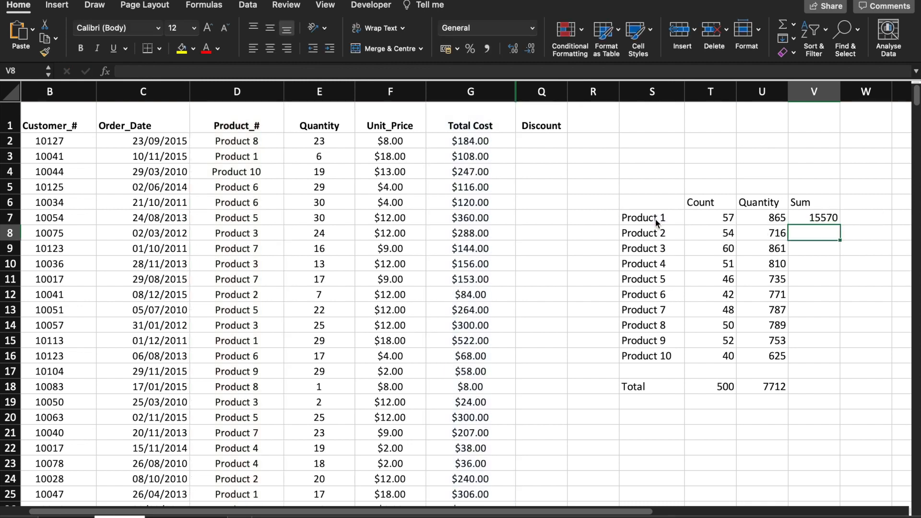
Fill the SUMIFS formula from V7 down to V16 and total the product sums in V18 with =SUM(V7:V16).
left_click(810, 220)
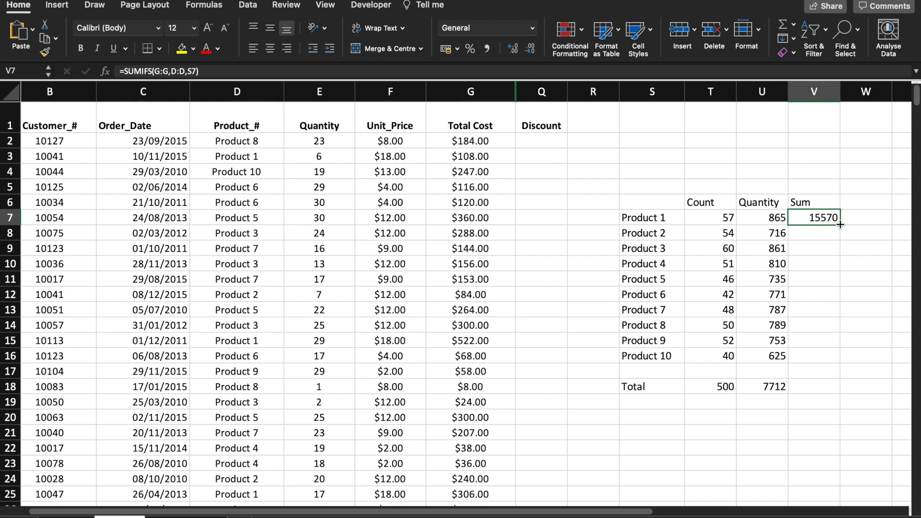
double_click(839, 224)
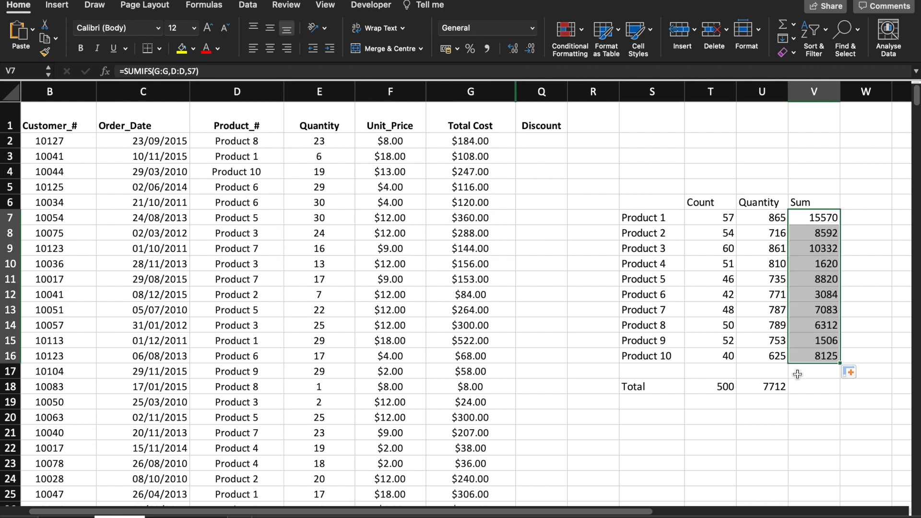
left_click(800, 391)
type("=")
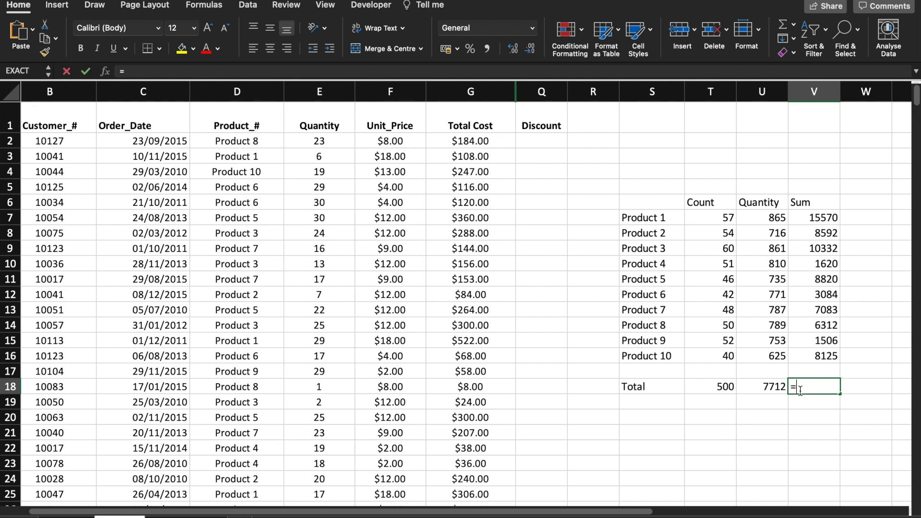
type("sum(")
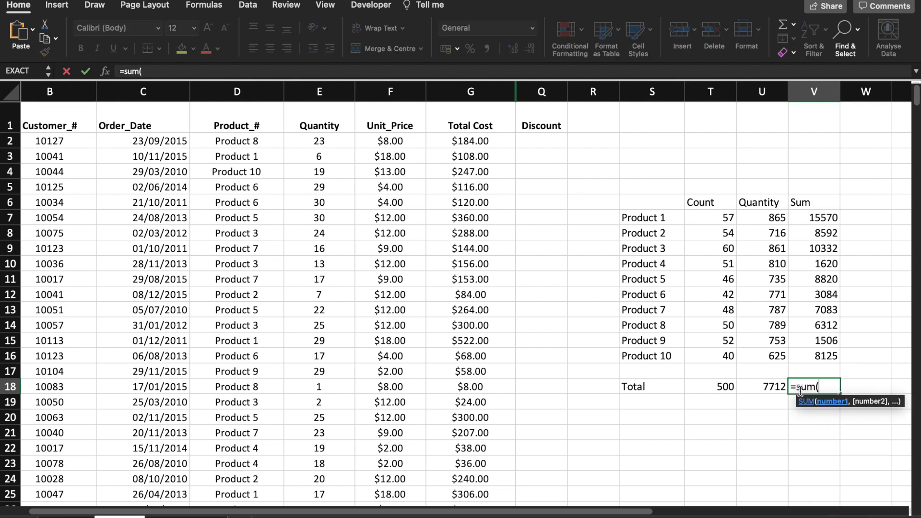
left_click_drag(826, 217, 832, 357)
type(")")
key("Return")
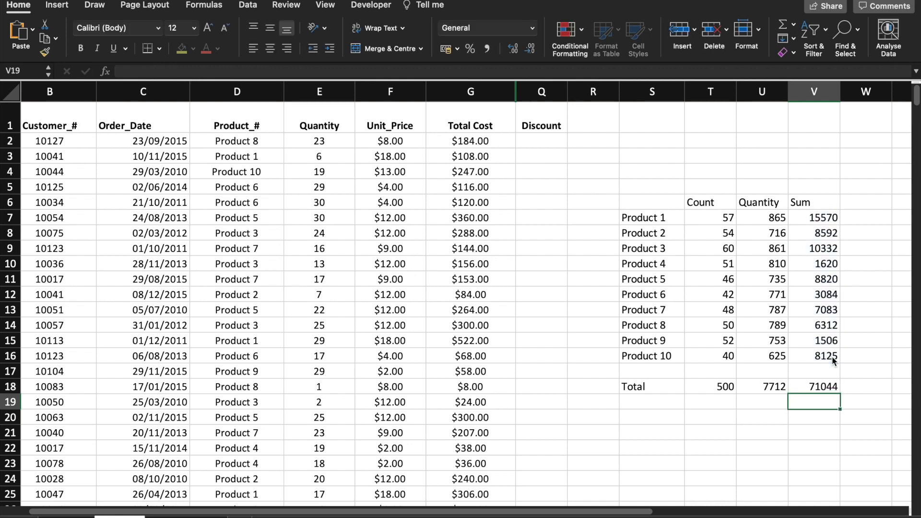
left_click(821, 388)
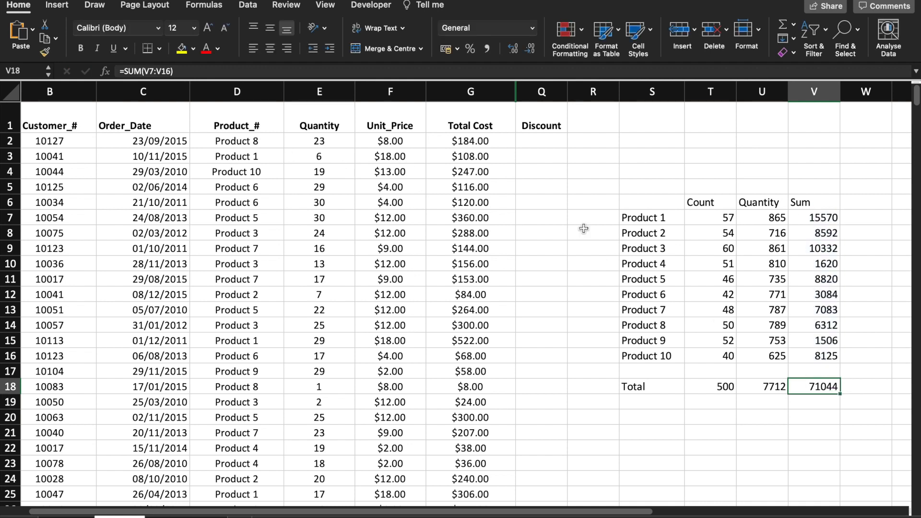
Copy the currency format of G2 onto the product sums in V7:V16 and the total in V18, and widen column V to fit.
left_click(462, 145)
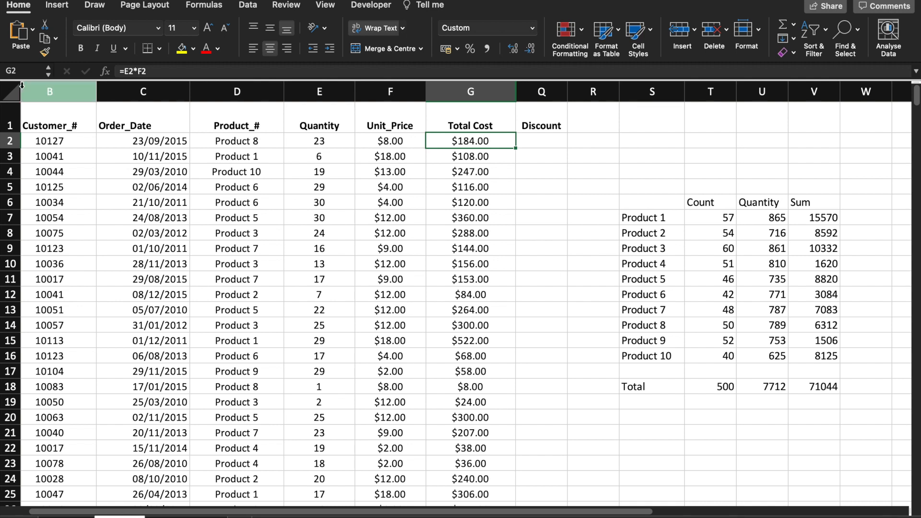
left_click(44, 51)
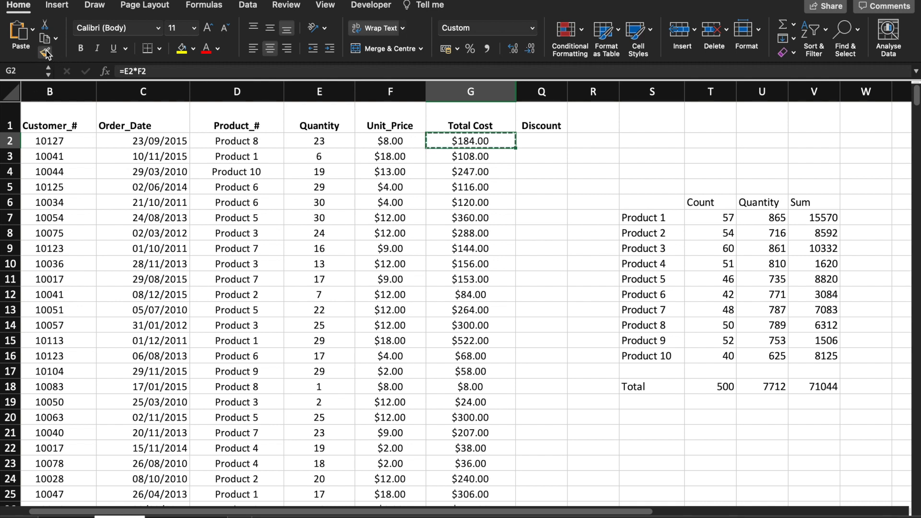
left_click_drag(829, 222, 831, 356)
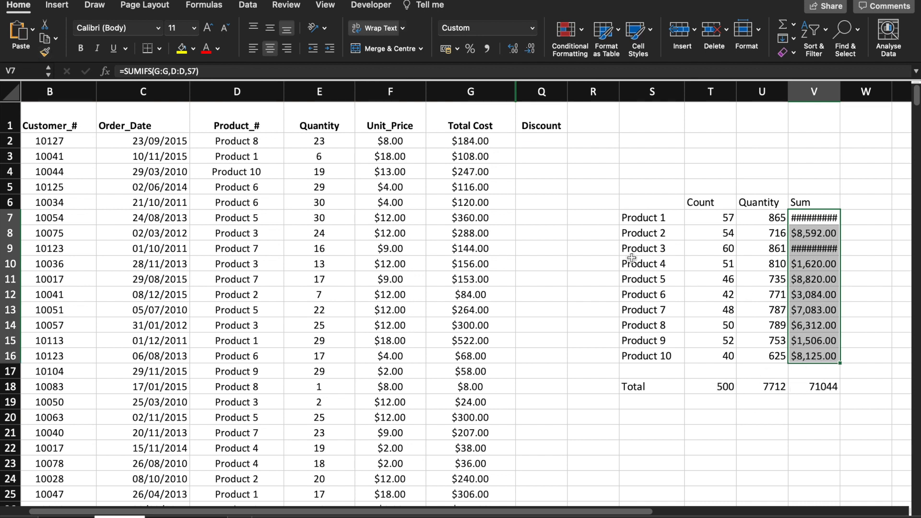
left_click(44, 52)
left_click(824, 389)
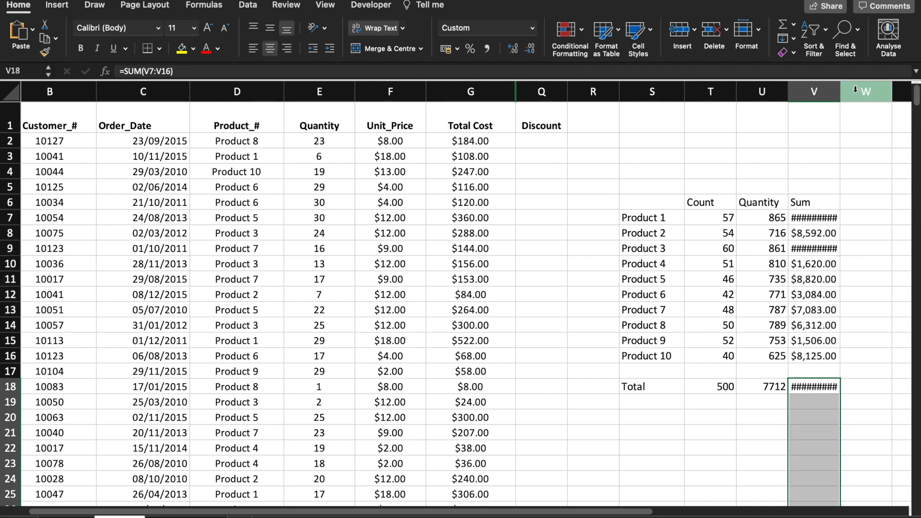
left_click_drag(841, 87, 868, 87)
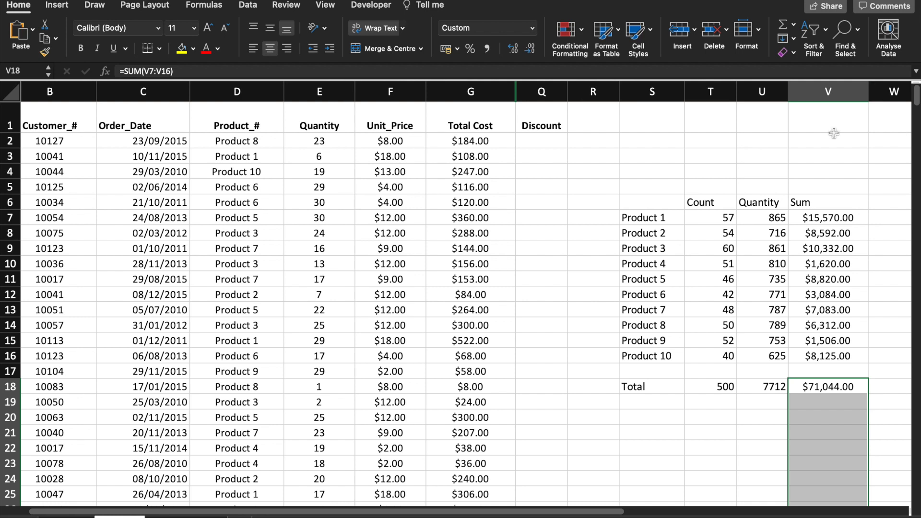
Review the Product 1 summary row, the product sums down to the total in V18, and the order rows beside them.
left_click(831, 231)
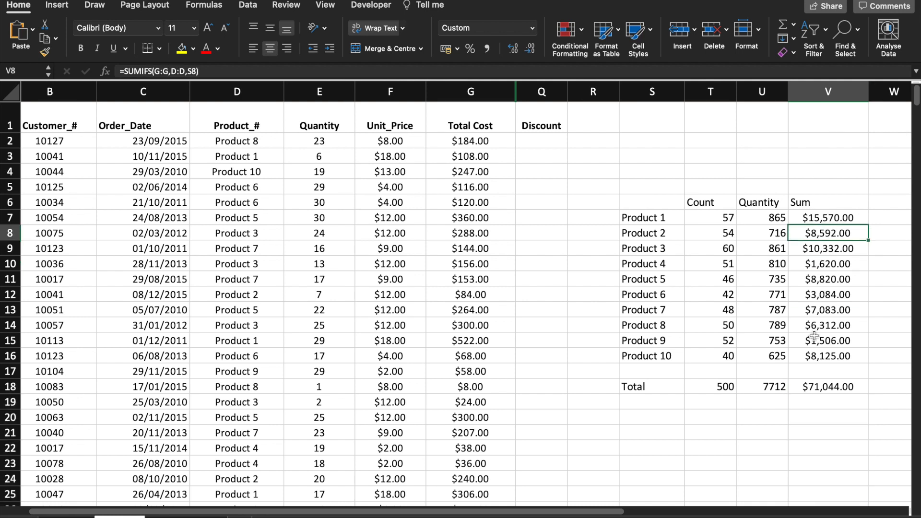
left_click(820, 220)
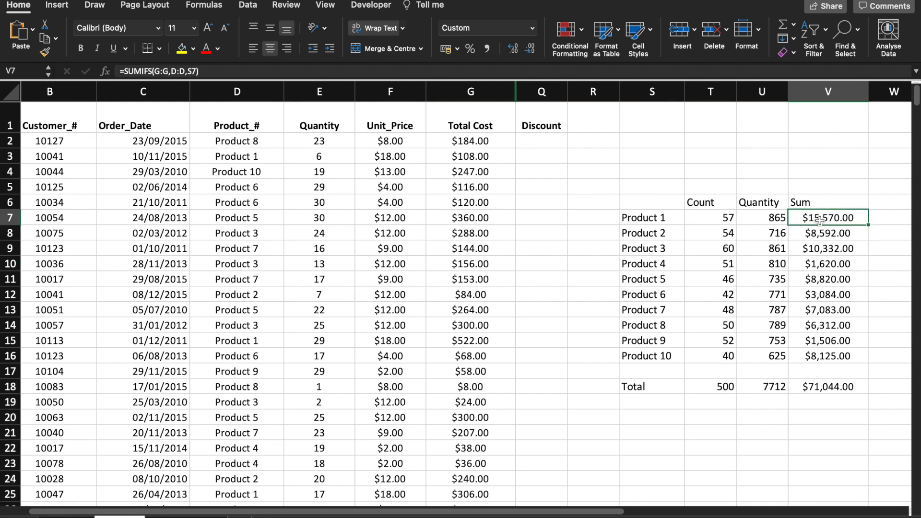
key("Left")
key("Left")
key("Left")
key("Right")
key("Right")
key("Right")
key("Down")
key("Down")
key("Down")
key("Down")
key("Down")
key("Down")
key("Down")
key("Down")
key("Down")
key("Down")
key("Down")
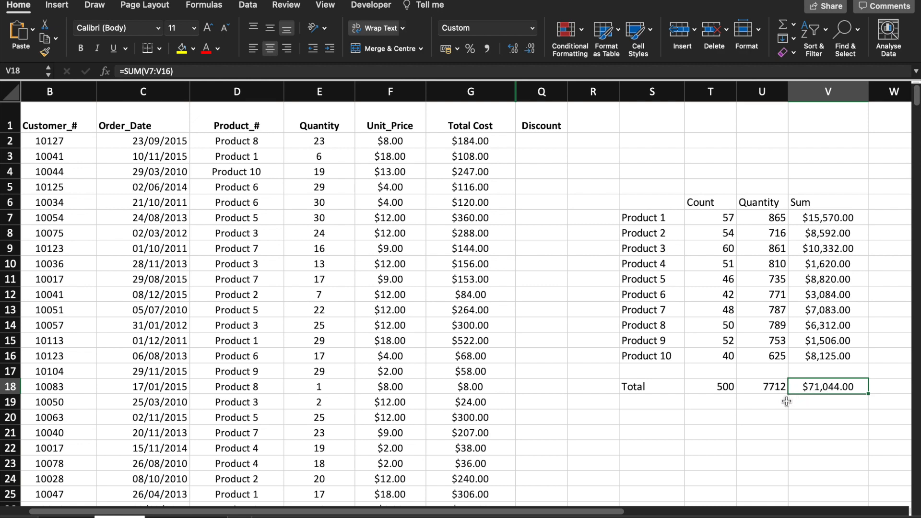
scroll(664, 442, "down", 2)
scroll(665, 441, "down", 20)
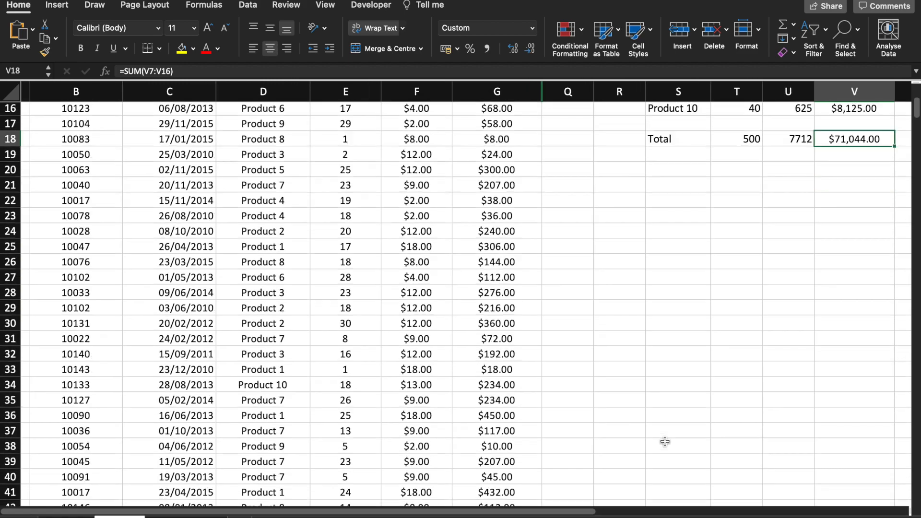
scroll(664, 442, "down", 3)
scroll(665, 441, "up", 20)
scroll(665, 442, "down", 1)
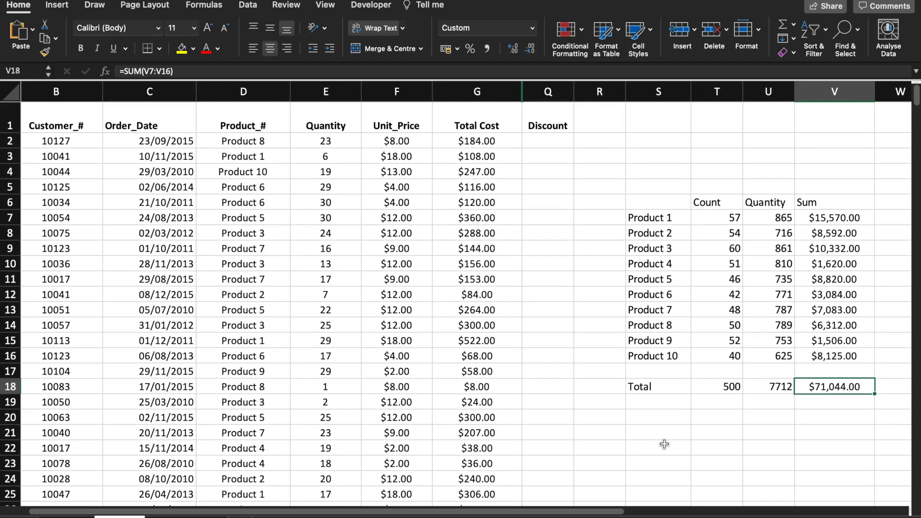
scroll(663, 444, "right", 1)
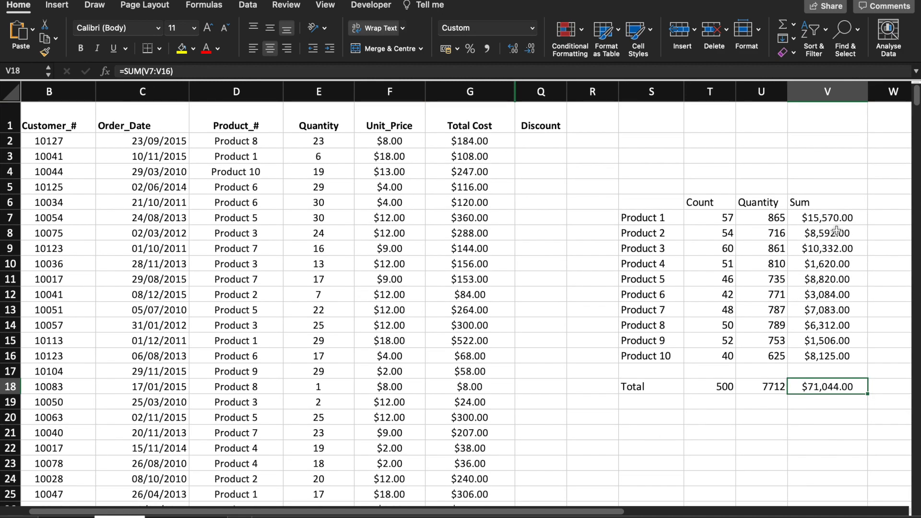
Multiply the Product 1 quantity by its count in S20 with the formula =(U7*T7).
left_click(629, 420)
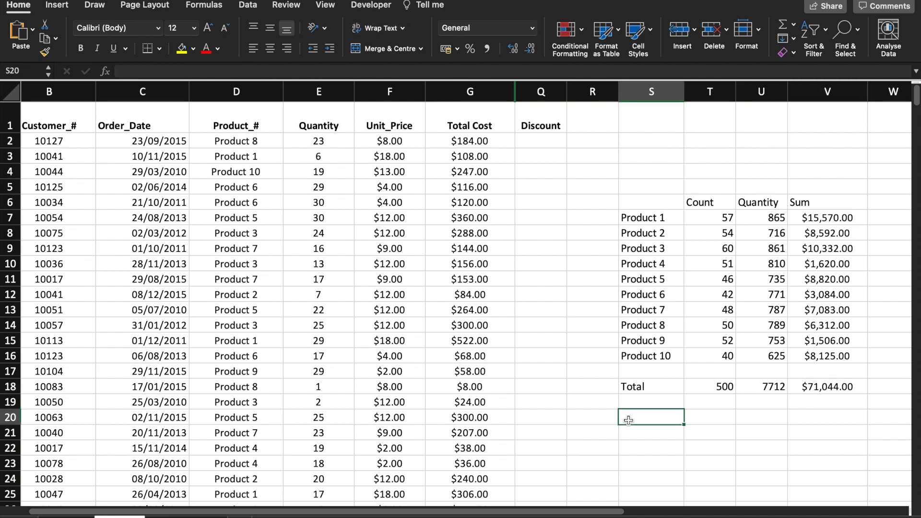
type("=(")
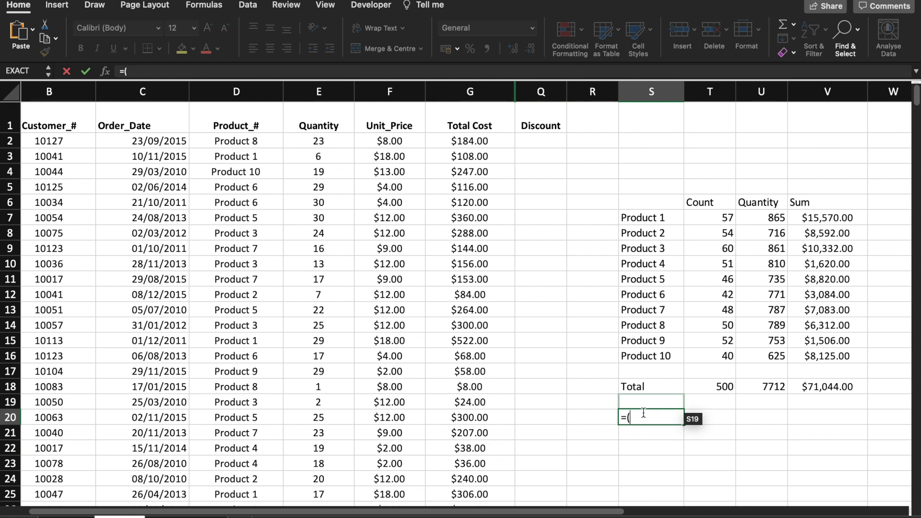
left_click(777, 219)
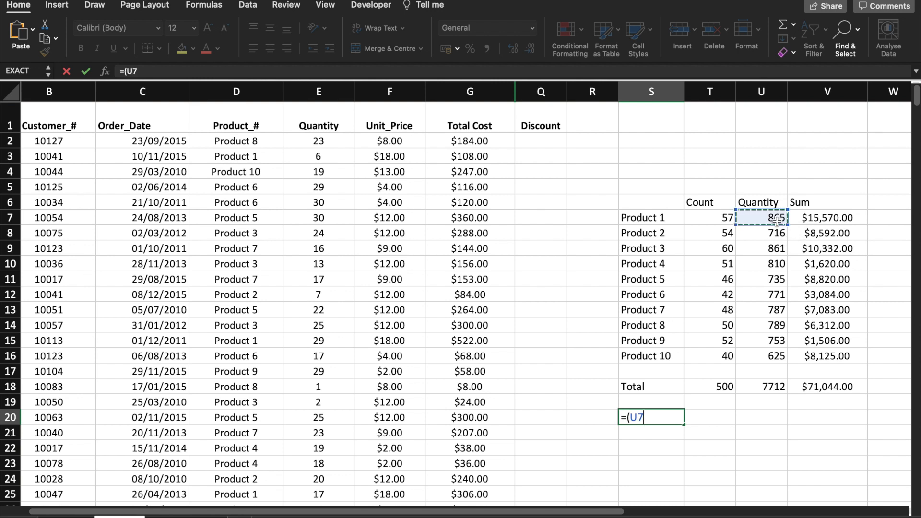
type("*")
left_click(715, 220)
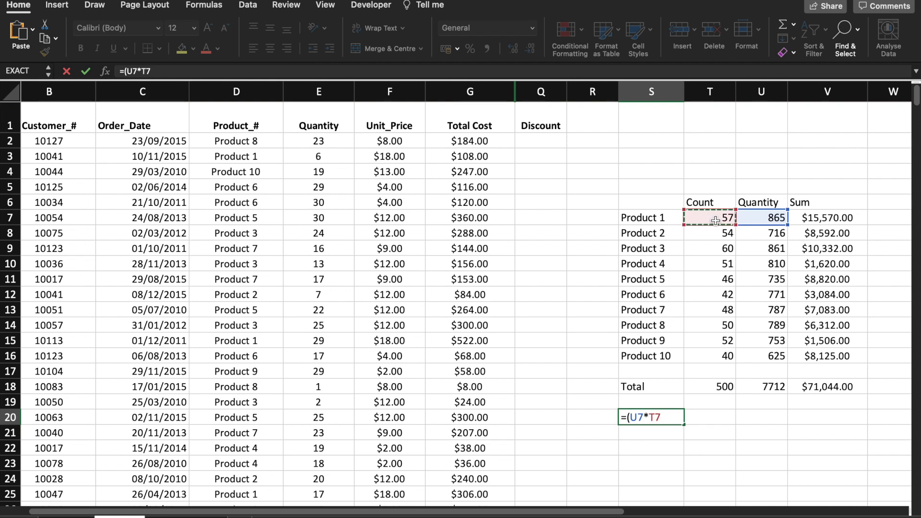
type(")")
key("Return")
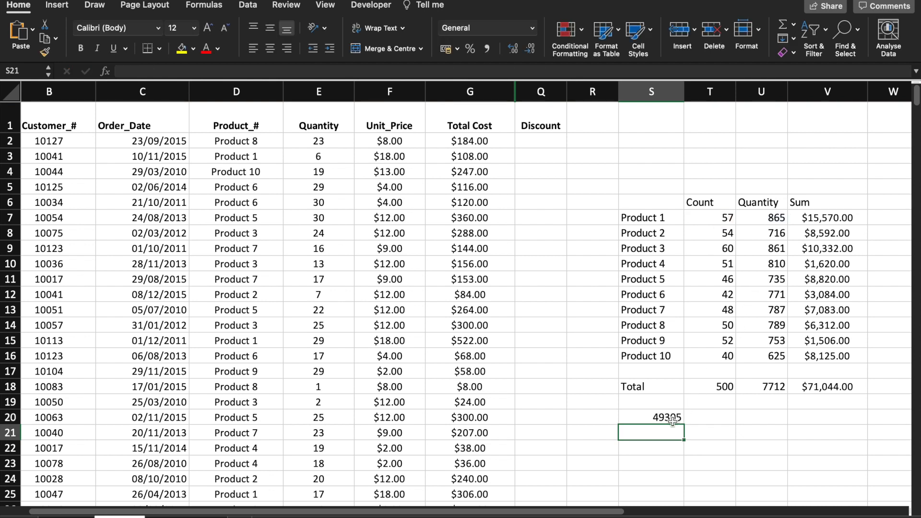
Replace the formula in S20 with =U7*18 to check the Product 1 sum against quantity times unit price.
left_click(672, 421)
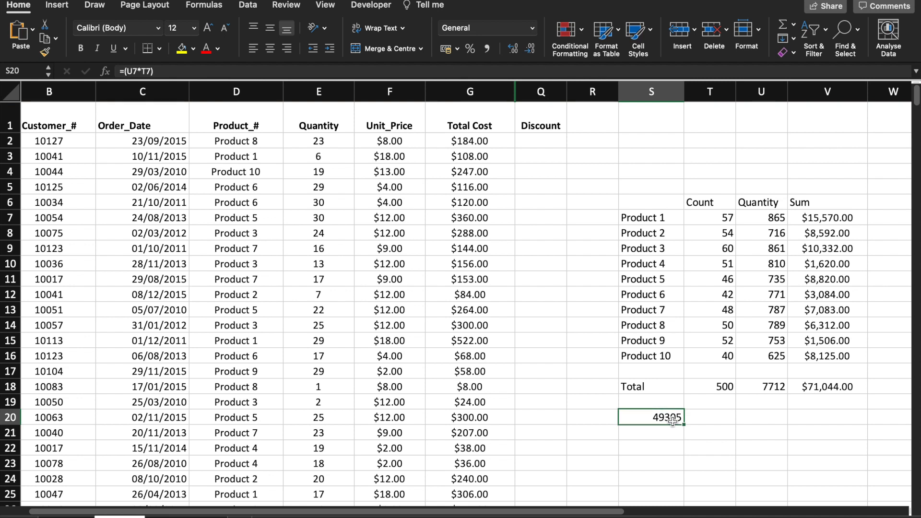
type("=")
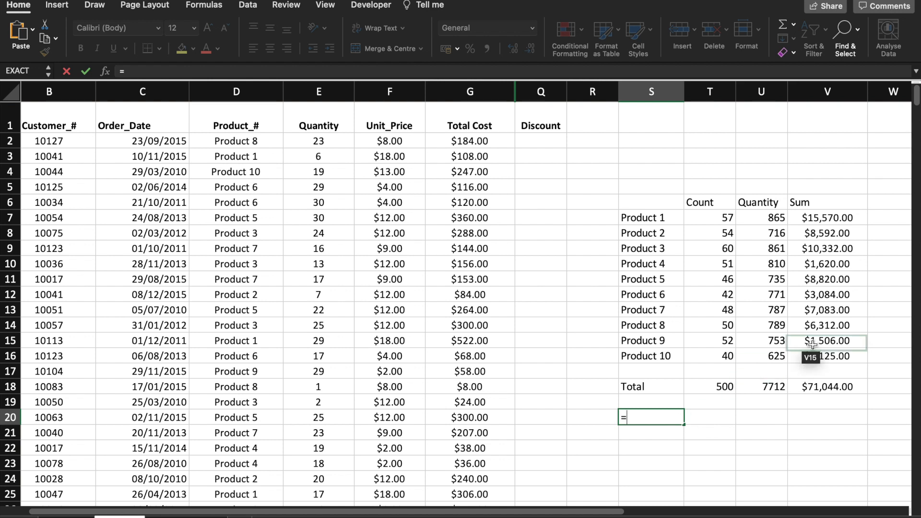
left_click(749, 216)
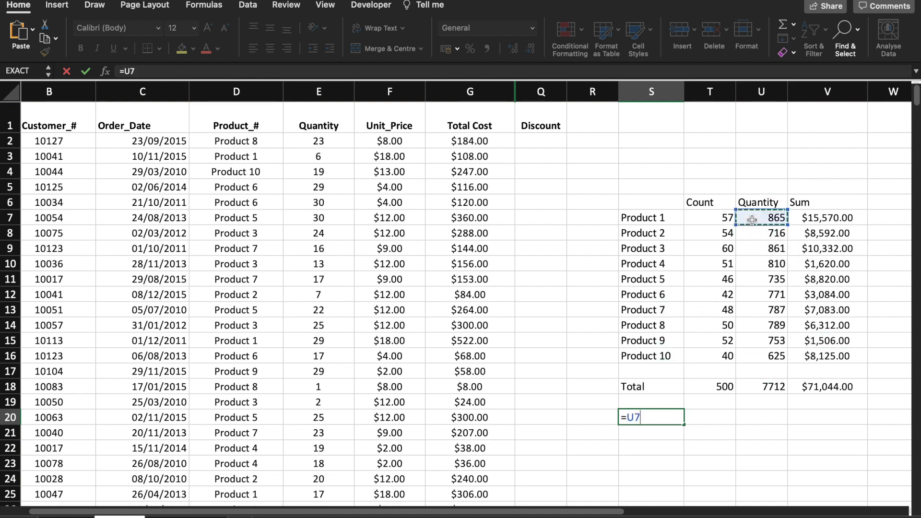
key("Left")
key("Left")
key("Right")
key("Right")
type("*18")
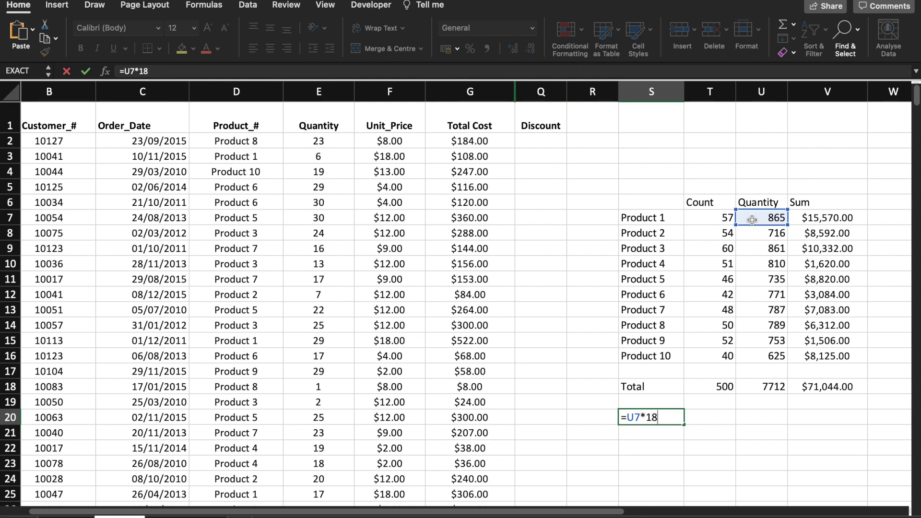
key("Return")
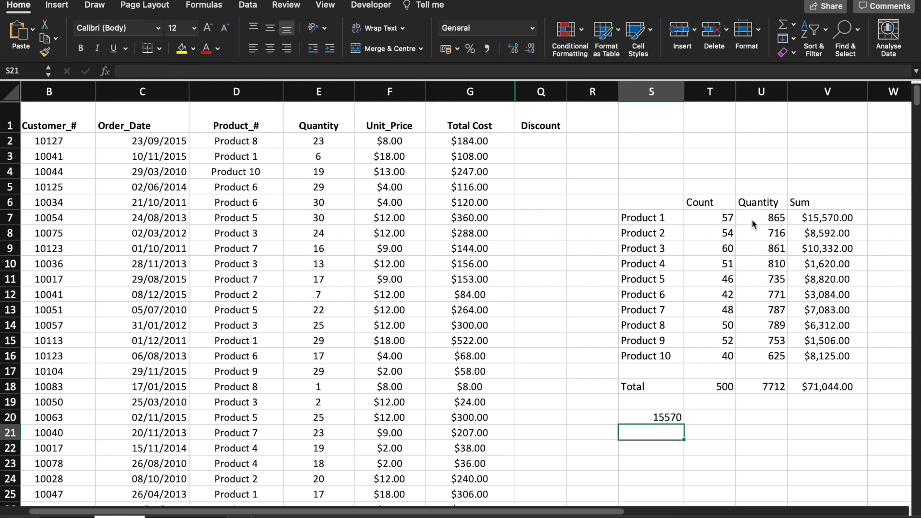
Examine the check formula in S20 and how the first order's total cost in G2 derives from its quantity and unit price.
left_click(658, 418)
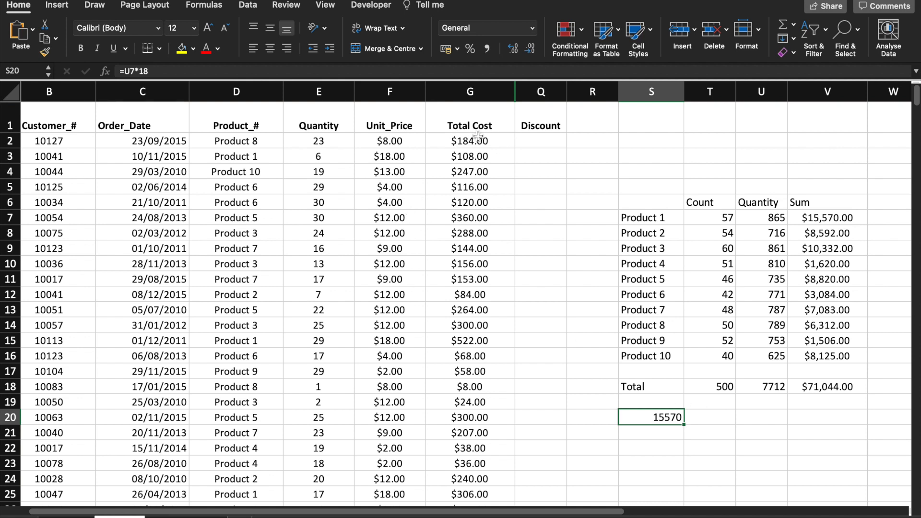
left_click(441, 138)
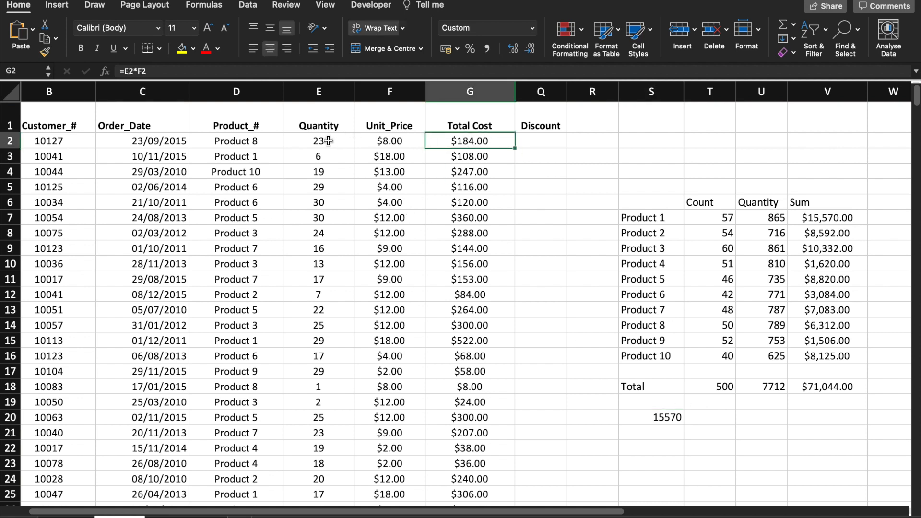
left_click(310, 142)
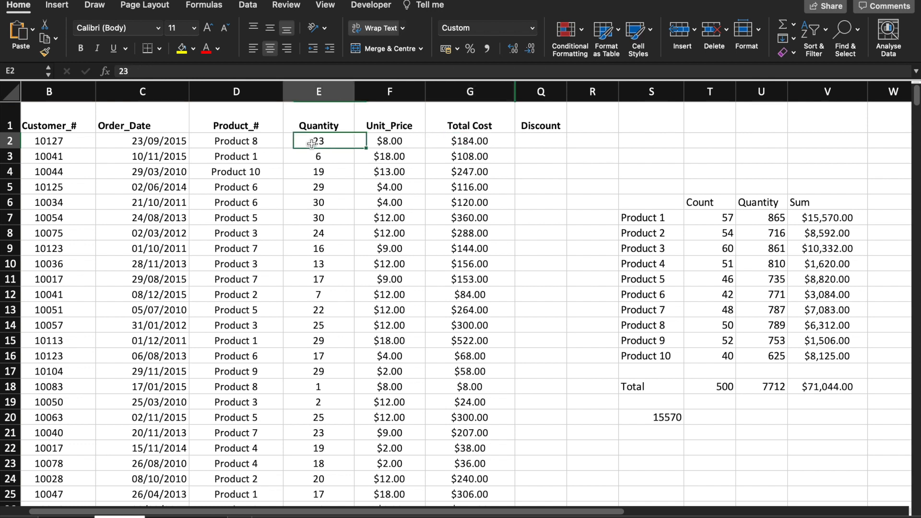
left_click(386, 142)
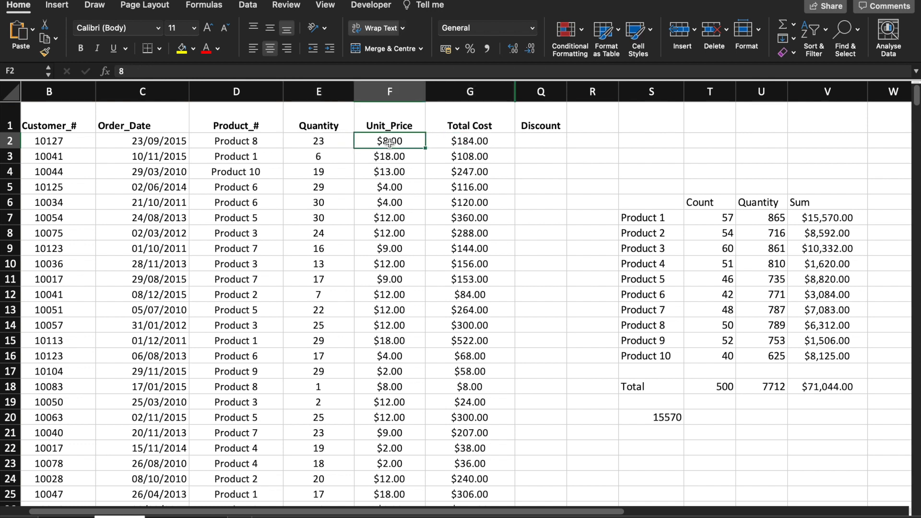
left_click(454, 142)
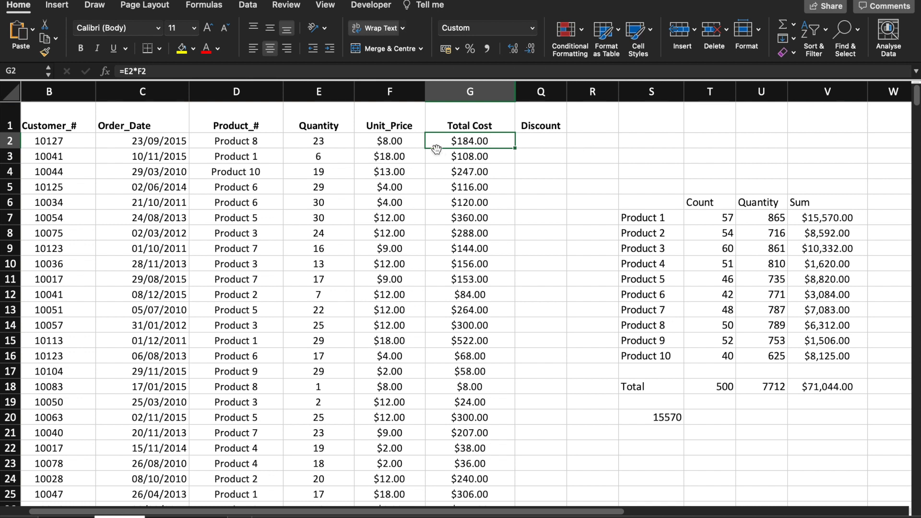
left_click(394, 140)
left_click(336, 139)
left_click(397, 140)
left_click(322, 140)
left_click(412, 144)
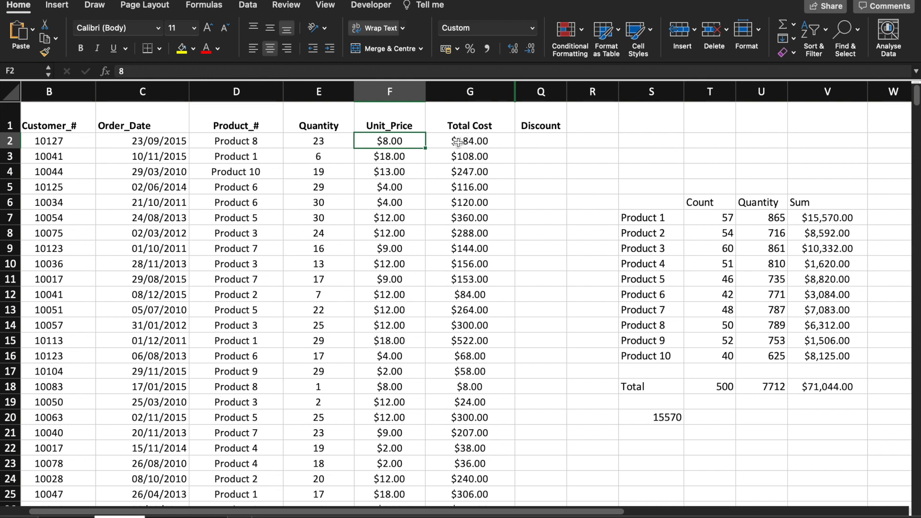
left_click(317, 140)
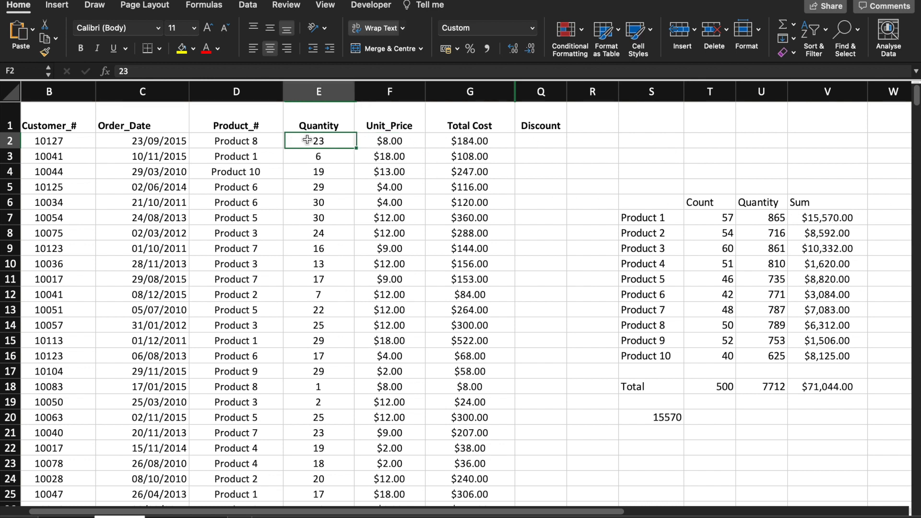
left_click(393, 140)
left_click(338, 140)
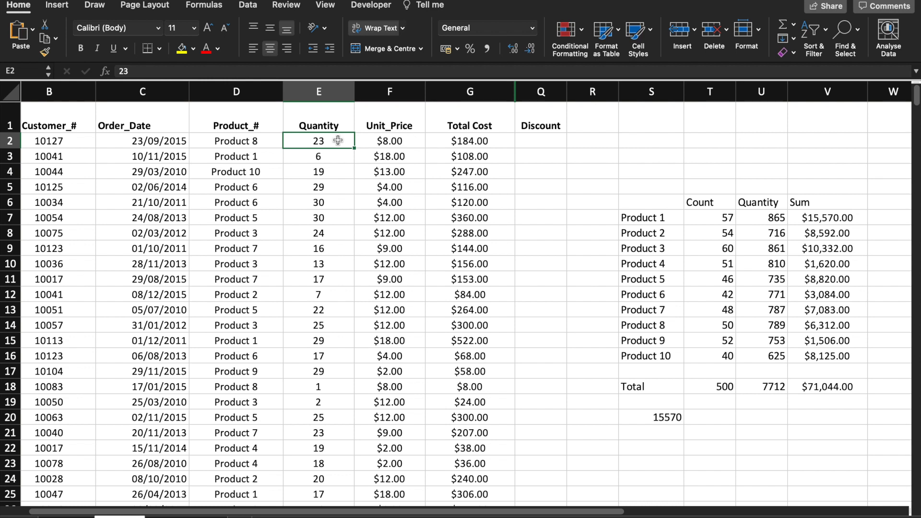
Clear the check calculation from S20.
left_click(640, 421)
key("Delete")
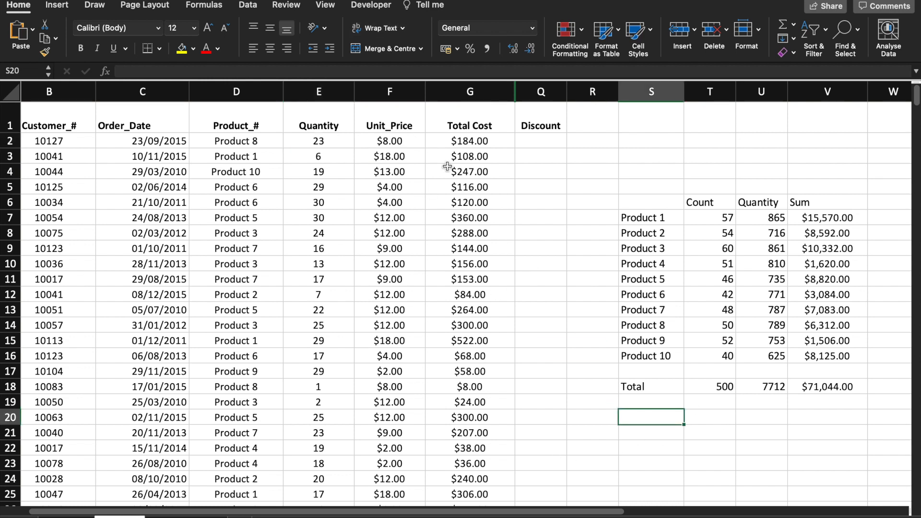
Look through the order data down to its last row and back up.
scroll(459, 349, "down", 15)
scroll(460, 348, "up", 15)
scroll(459, 349, "down", 20)
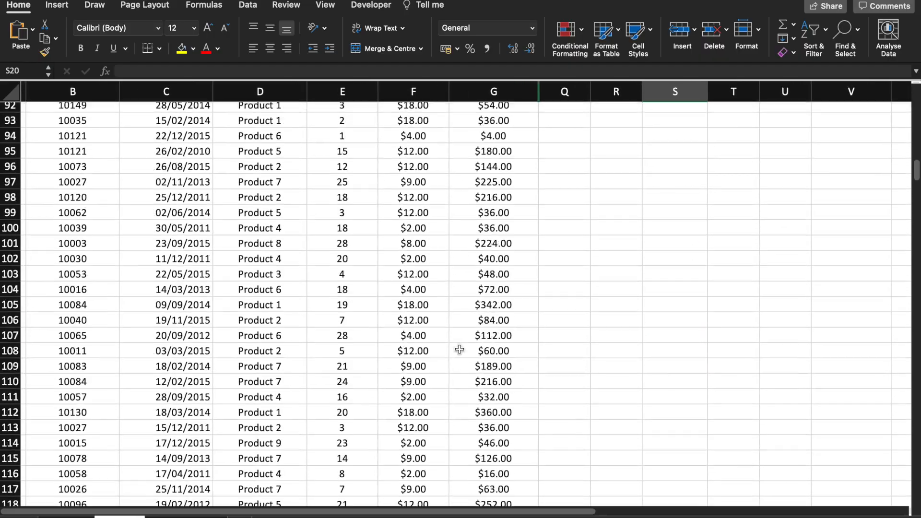
scroll(460, 349, "down", 20)
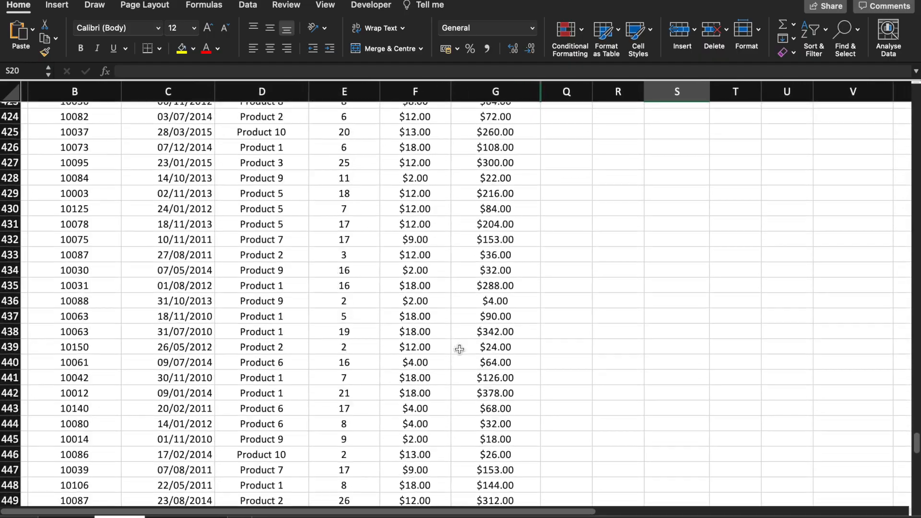
scroll(459, 349, "up", 15)
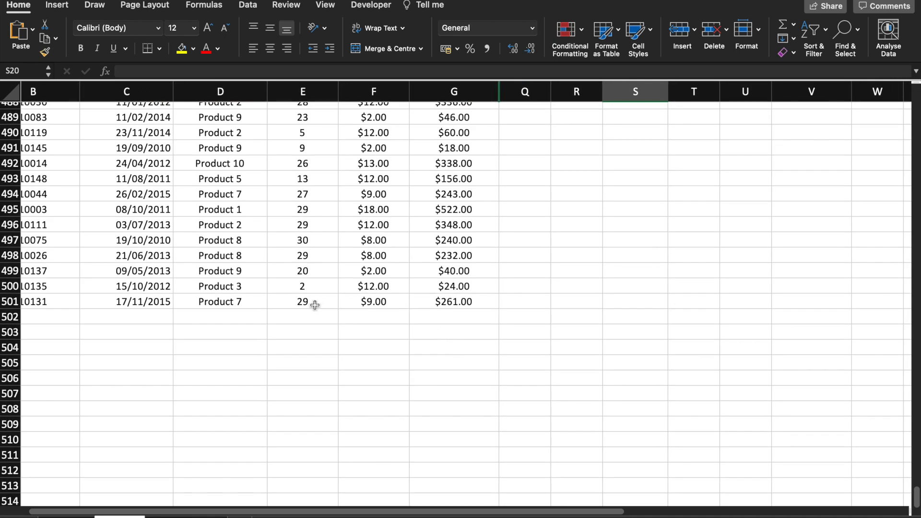
scroll(518, 269, "up", 20)
scroll(518, 270, "up", 20)
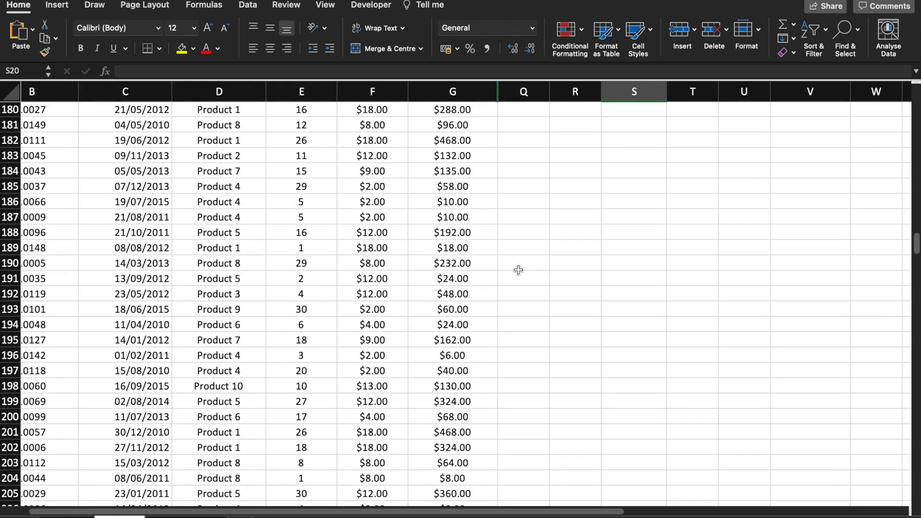
type("sum")
key("BackSpace")
key("BackSpace")
key("BackSpace")
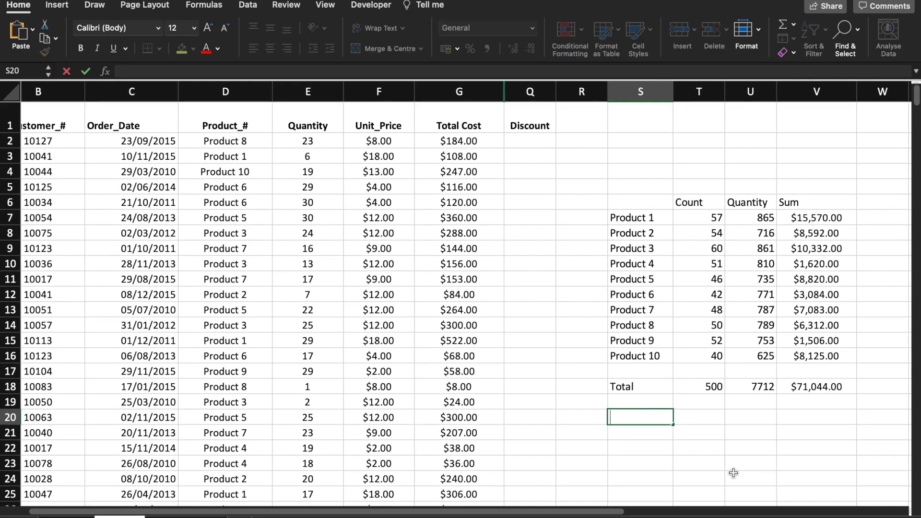
Enter =SUM(G2:G501) in S20 to sum all the orders' total costs as a check on the summary total.
type("=")
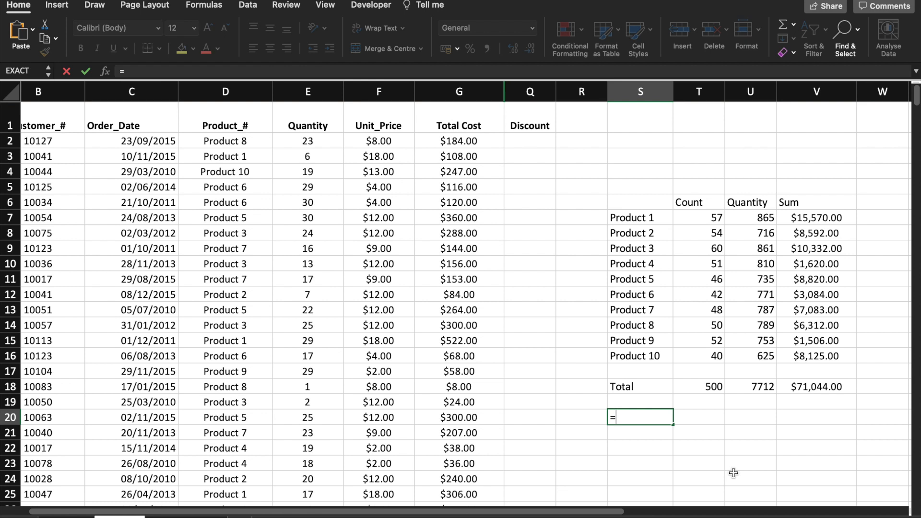
type("sum(")
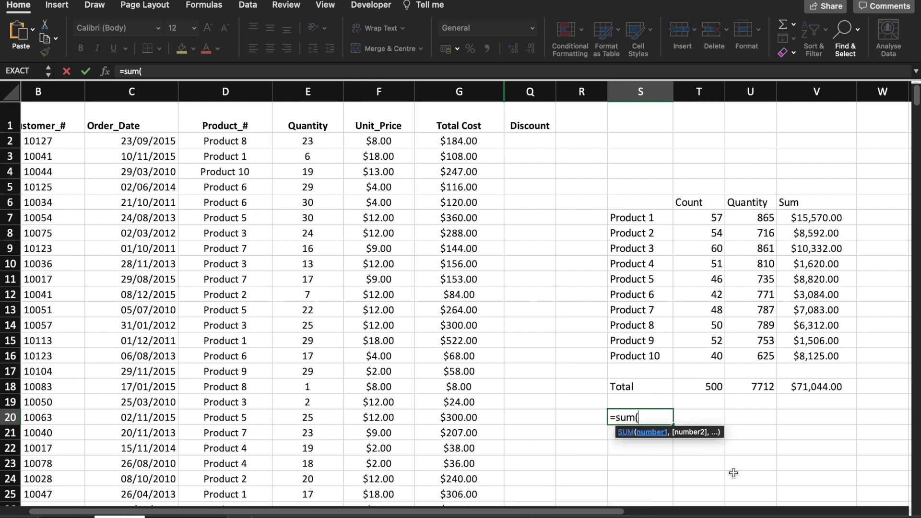
left_click(445, 138)
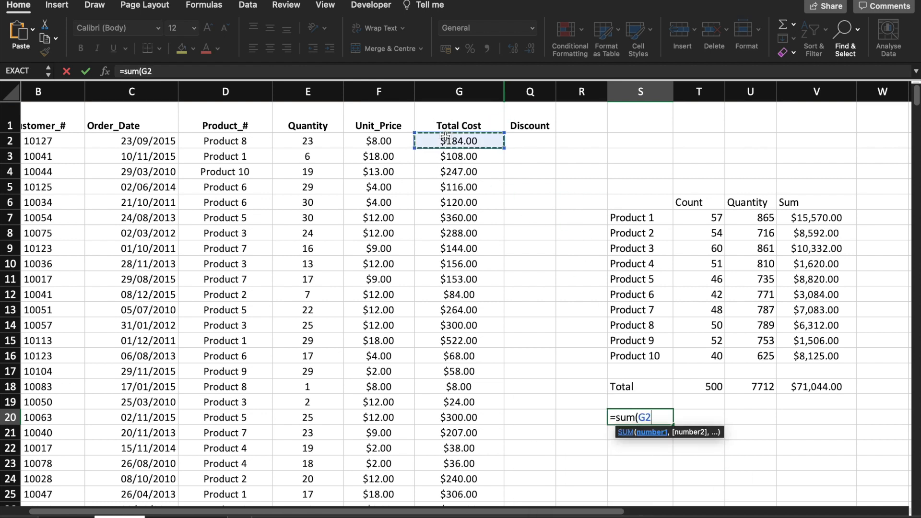
key("ctrl+shift+Down")
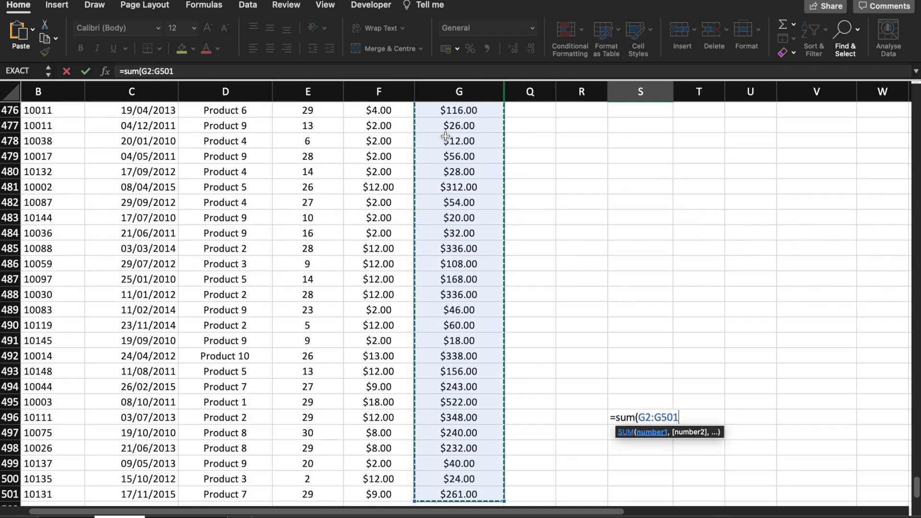
key("Return")
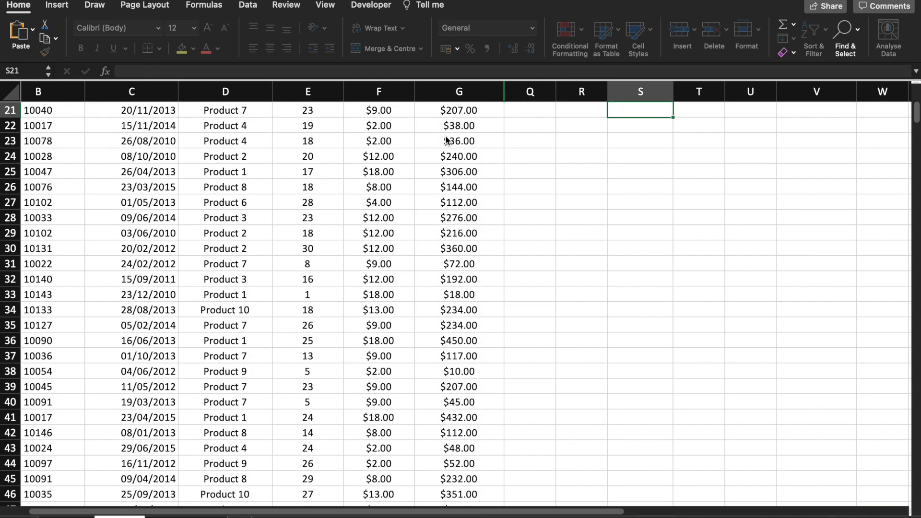
Compare the check sum in S20 with the summary's total cost in V18, examining both formulas.
scroll(500, 186, "up", 4)
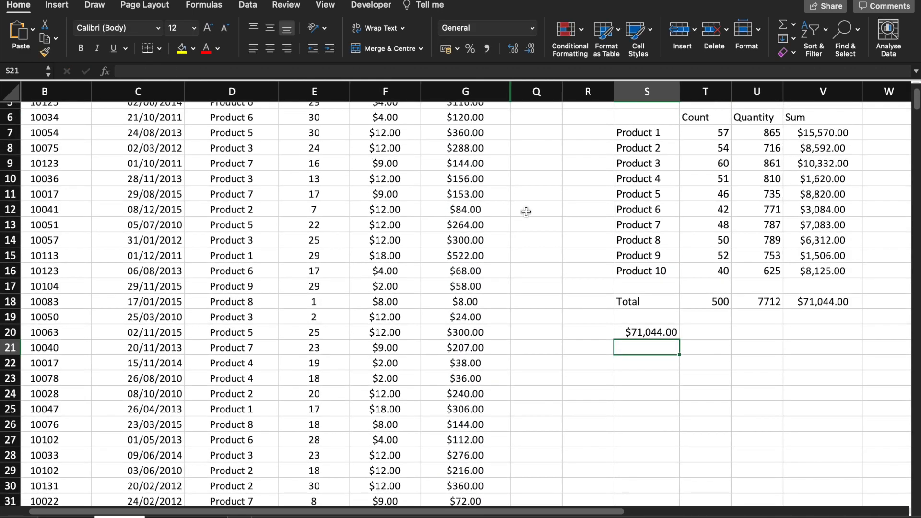
left_click(645, 331)
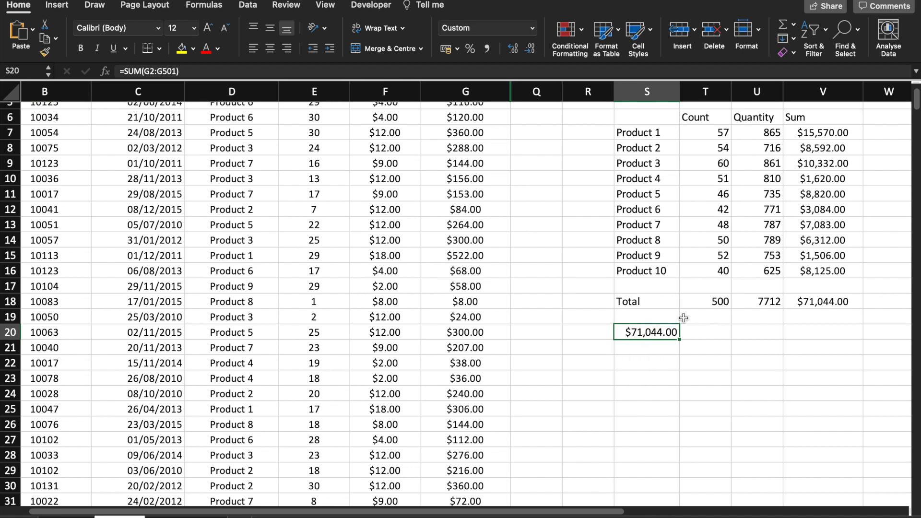
left_click(810, 298)
scroll(336, 168, "up", 2)
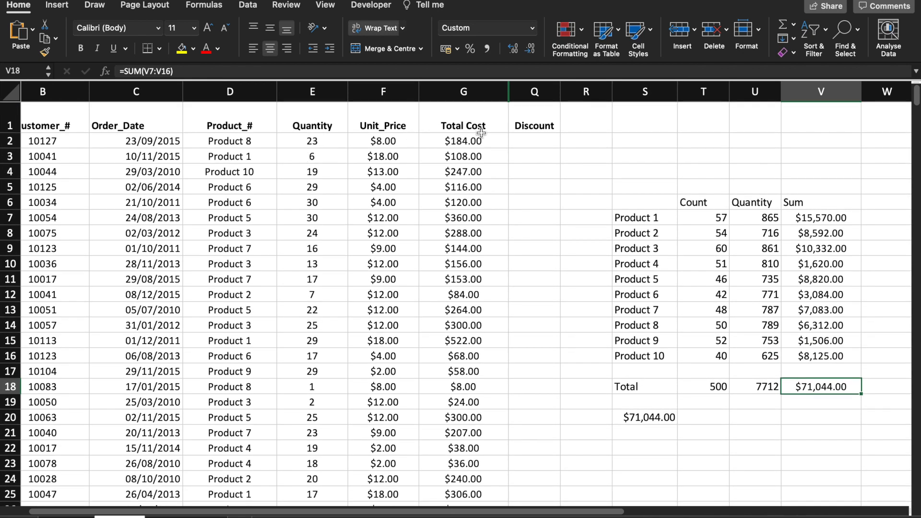